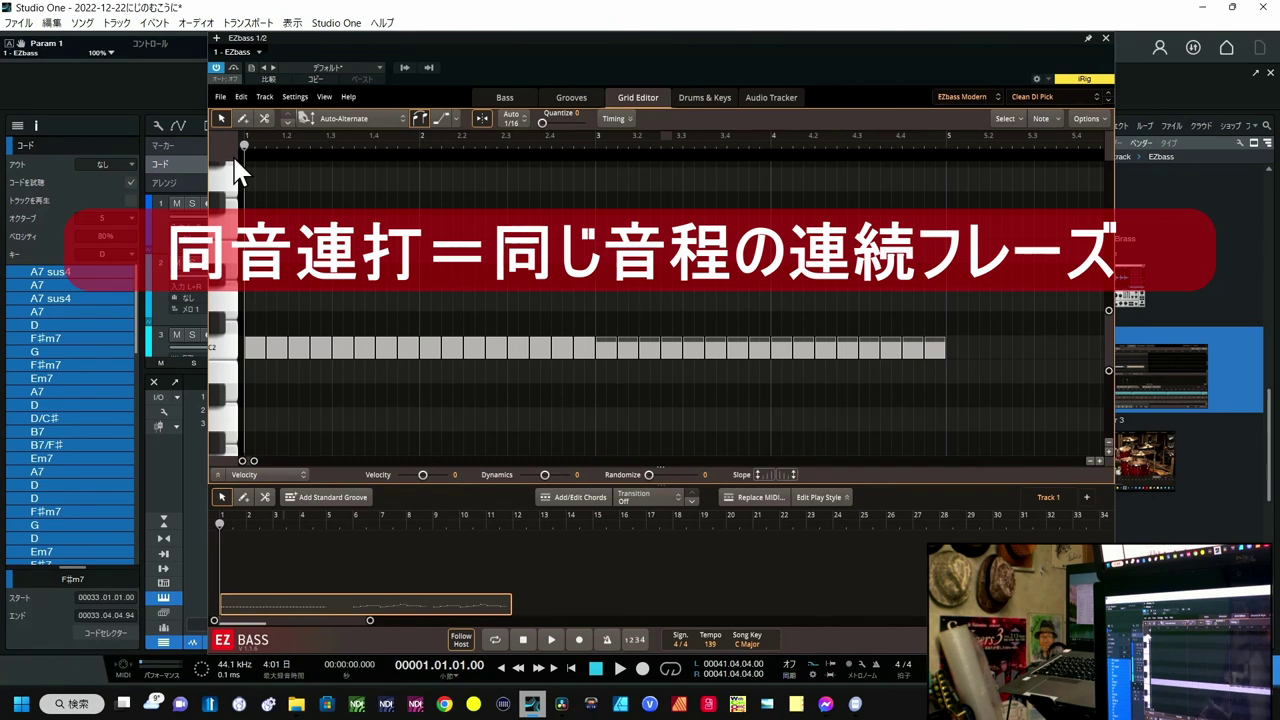
Step: Play the repeated-note phrase from bar 1 and load the EZbass Vintage library with the Pure Analog Pick preset
key("space")
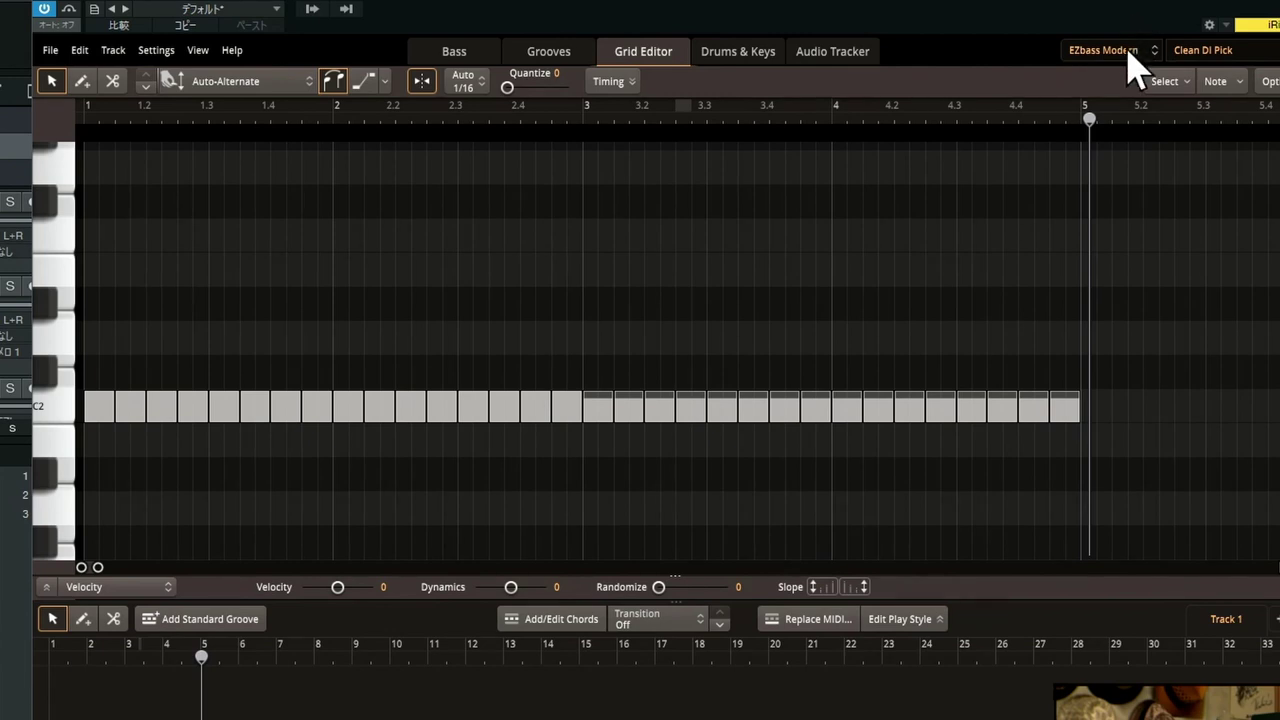
left_click(1130, 55)
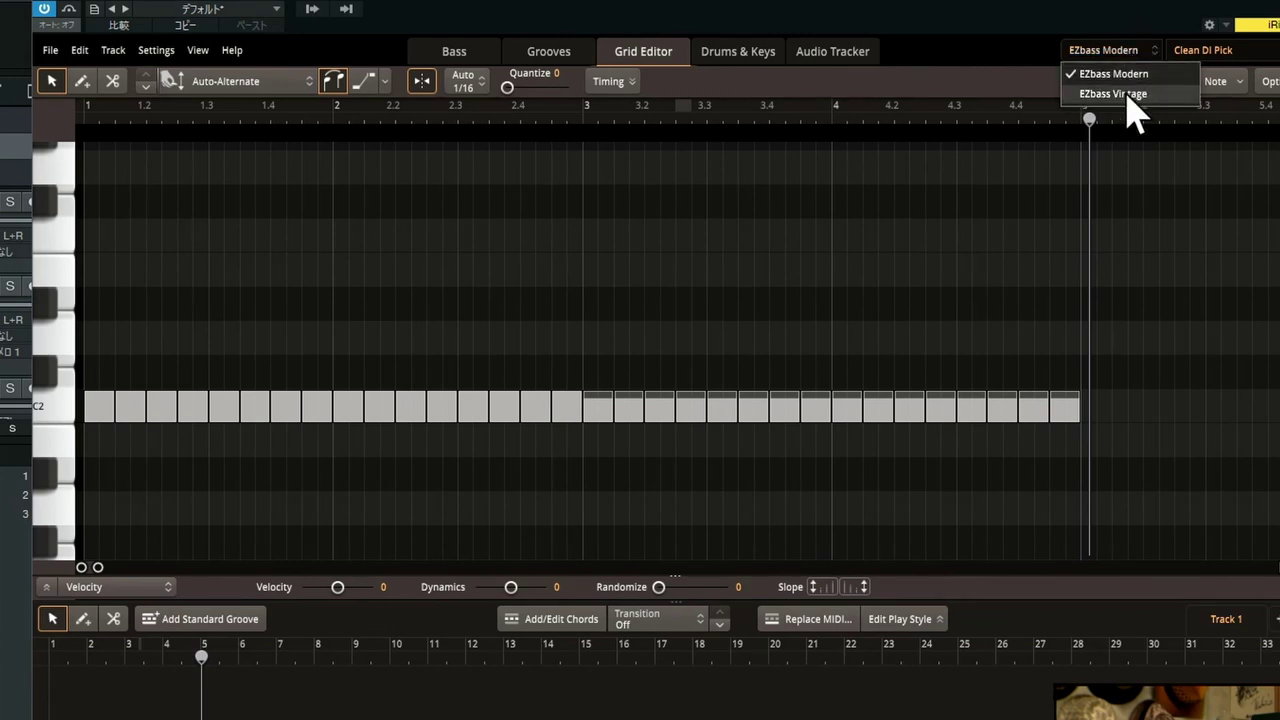
left_click(1127, 78)
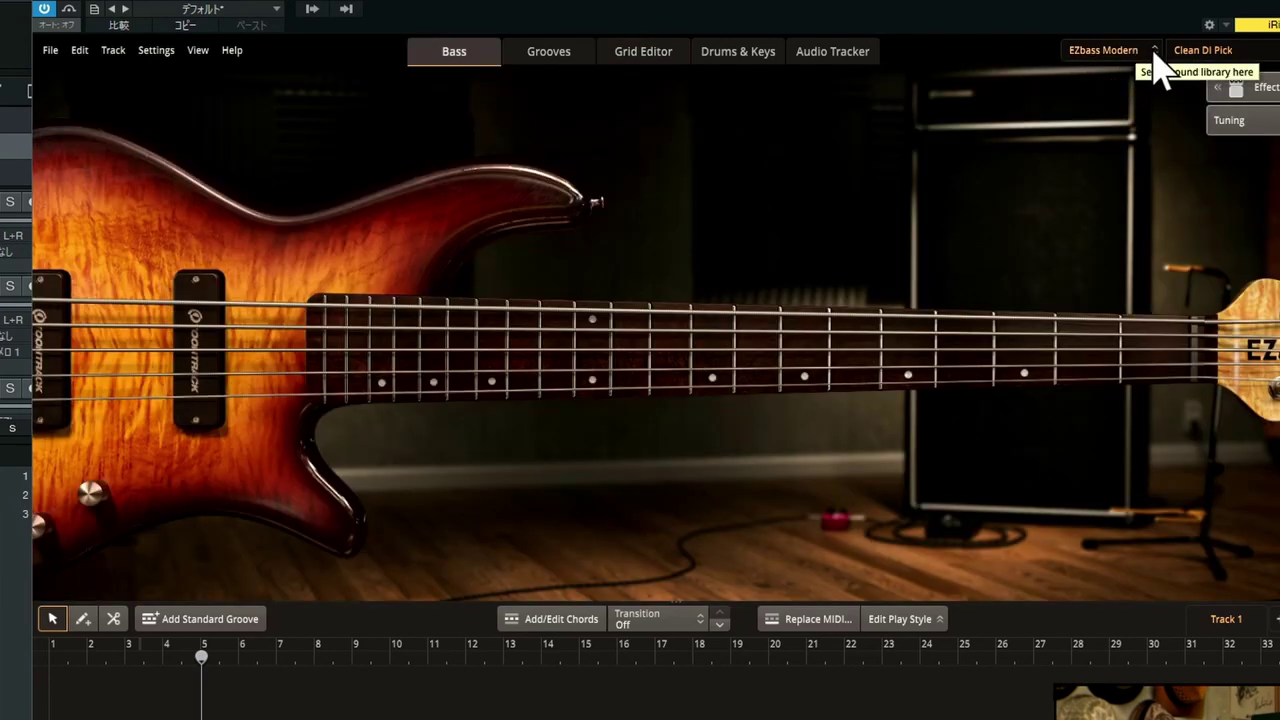
left_click(1145, 60)
left_click(1140, 92)
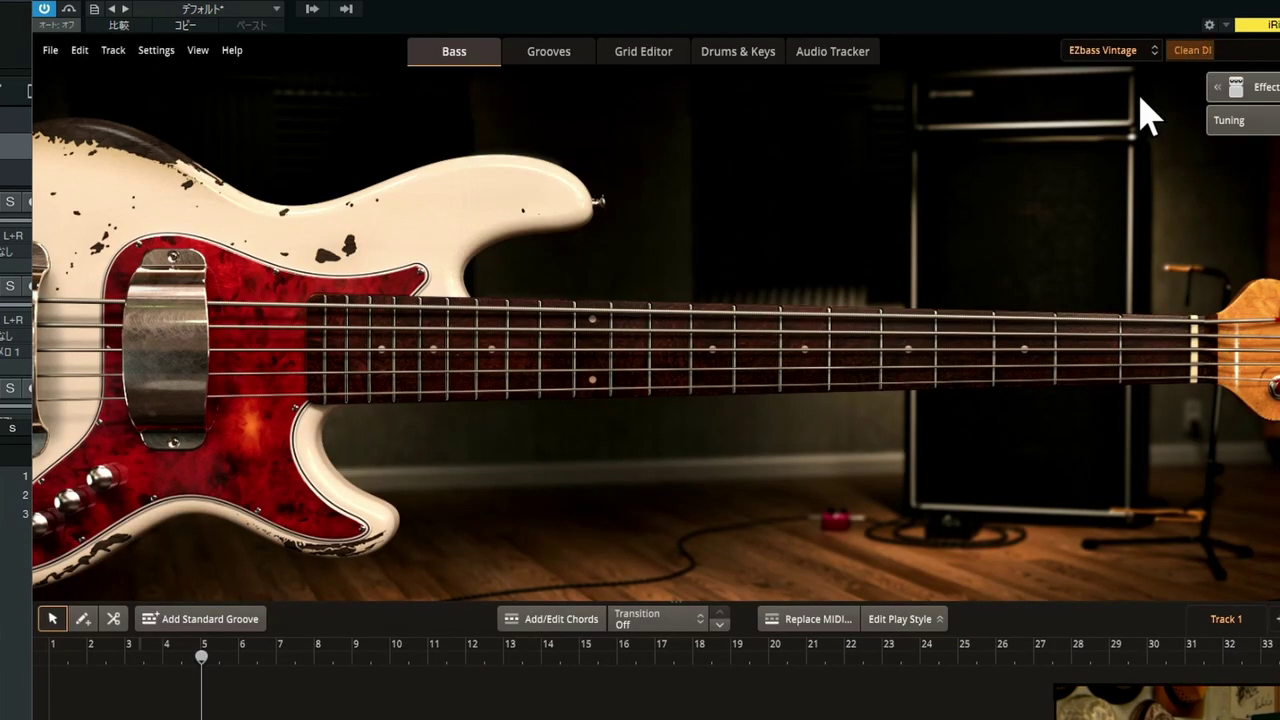
left_click(1200, 53)
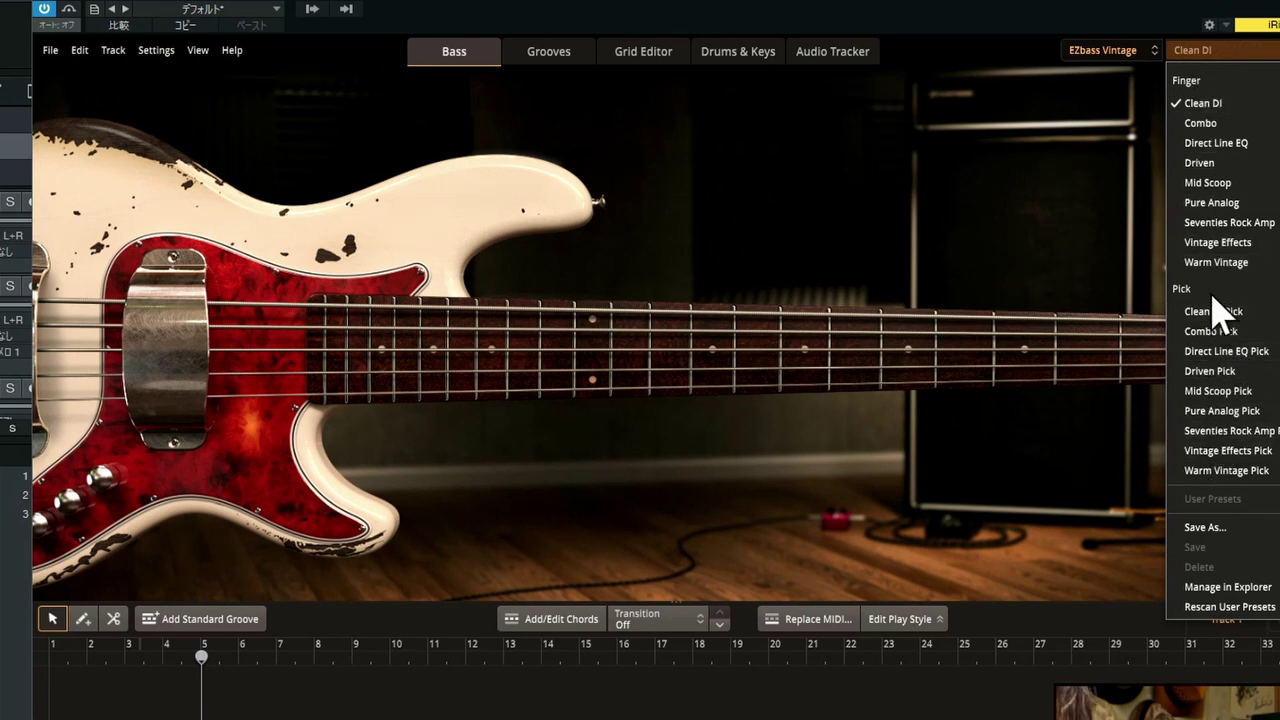
left_click(1222, 411)
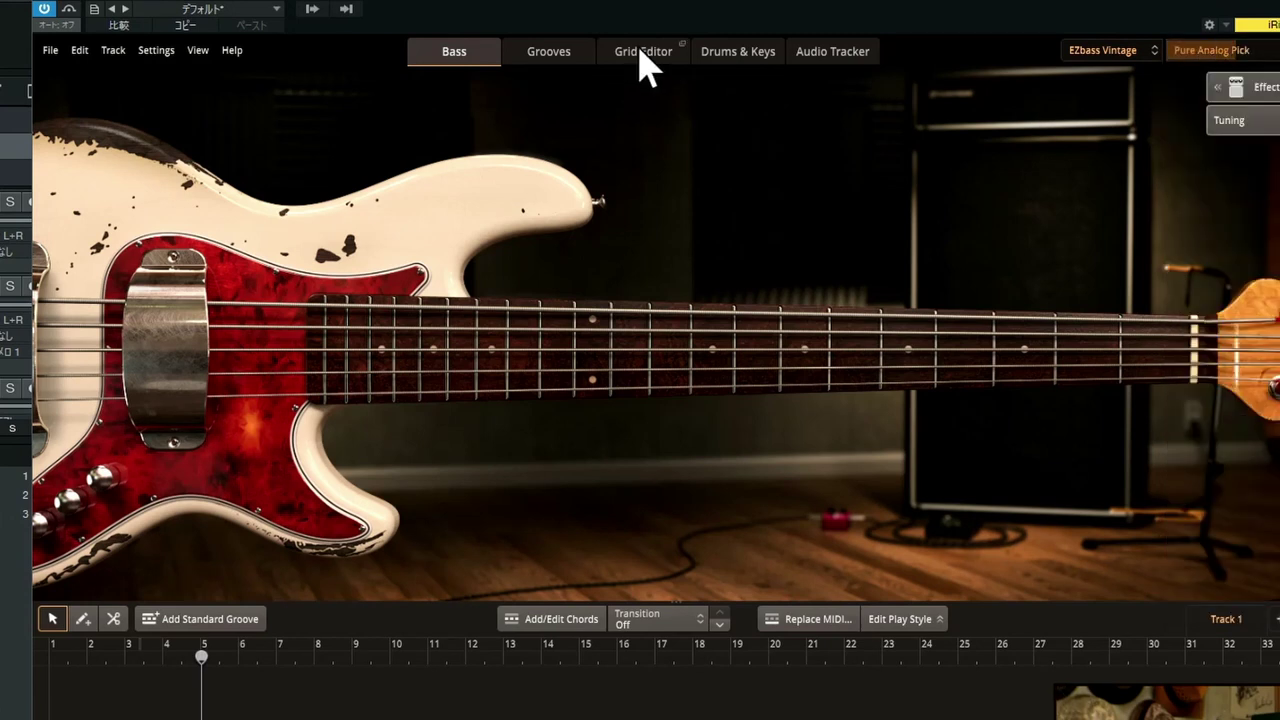
Step: Inspect the picking articulations available in the Grid Editor and those assigned to the repeated notes in bars 1–2 and 3–4
left_click(643, 62)
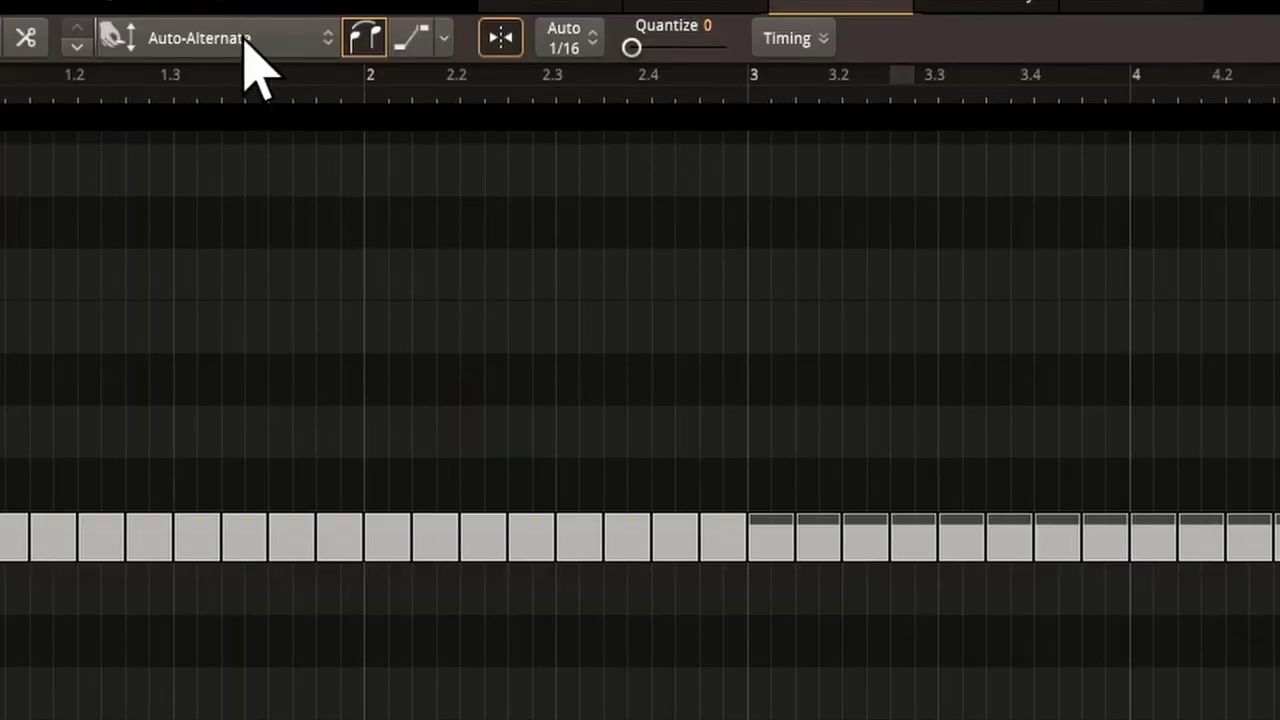
left_click(255, 83)
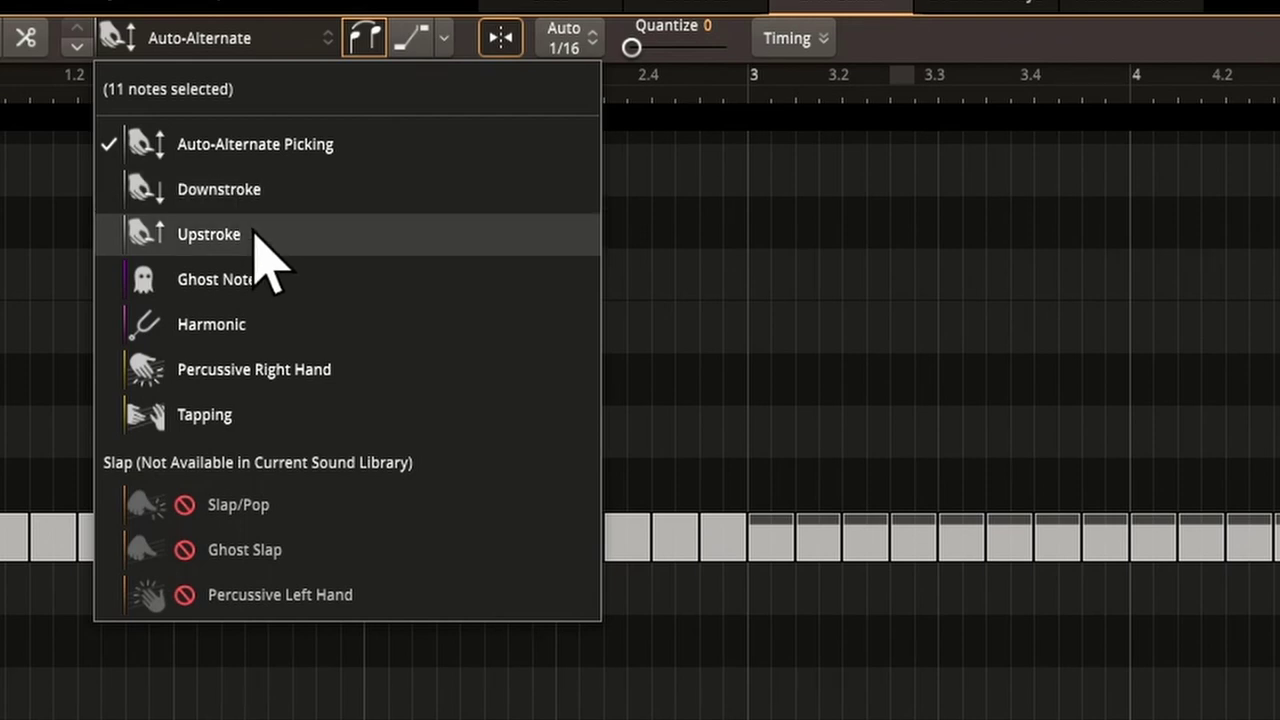
left_click(262, 40)
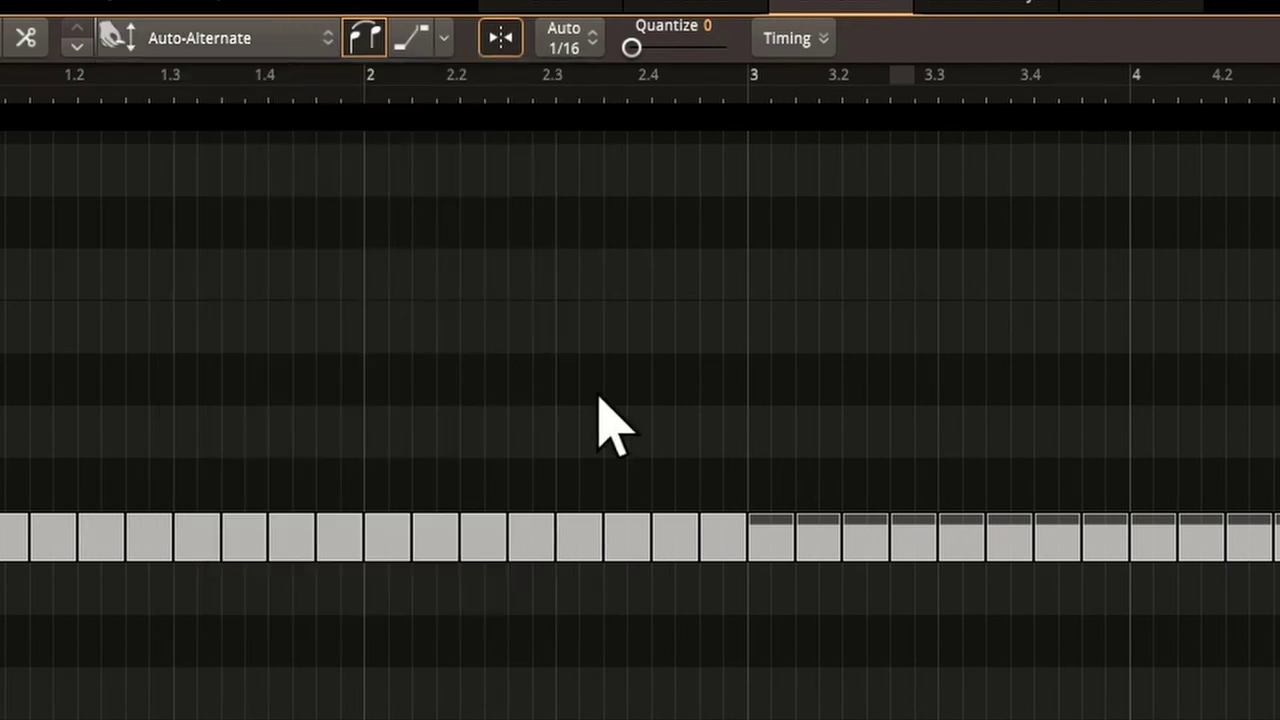
left_click_drag(715, 478, 20, 600)
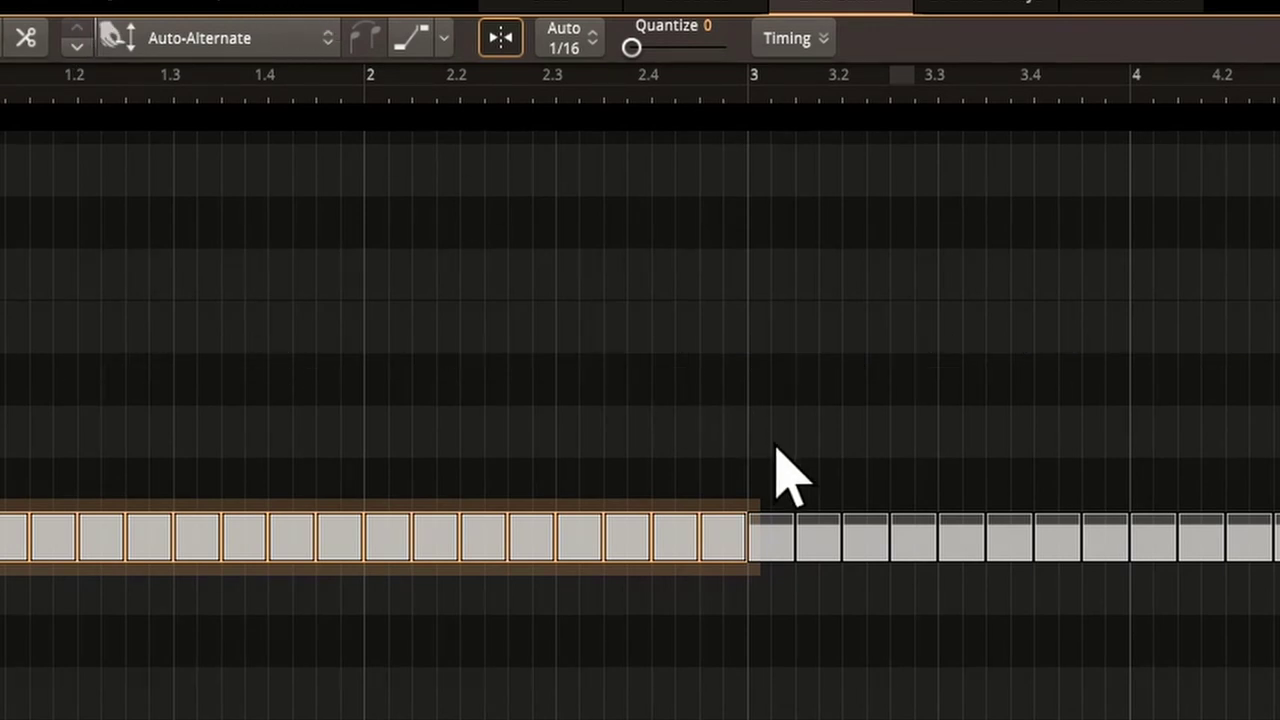
left_click_drag(777, 448, 1275, 592)
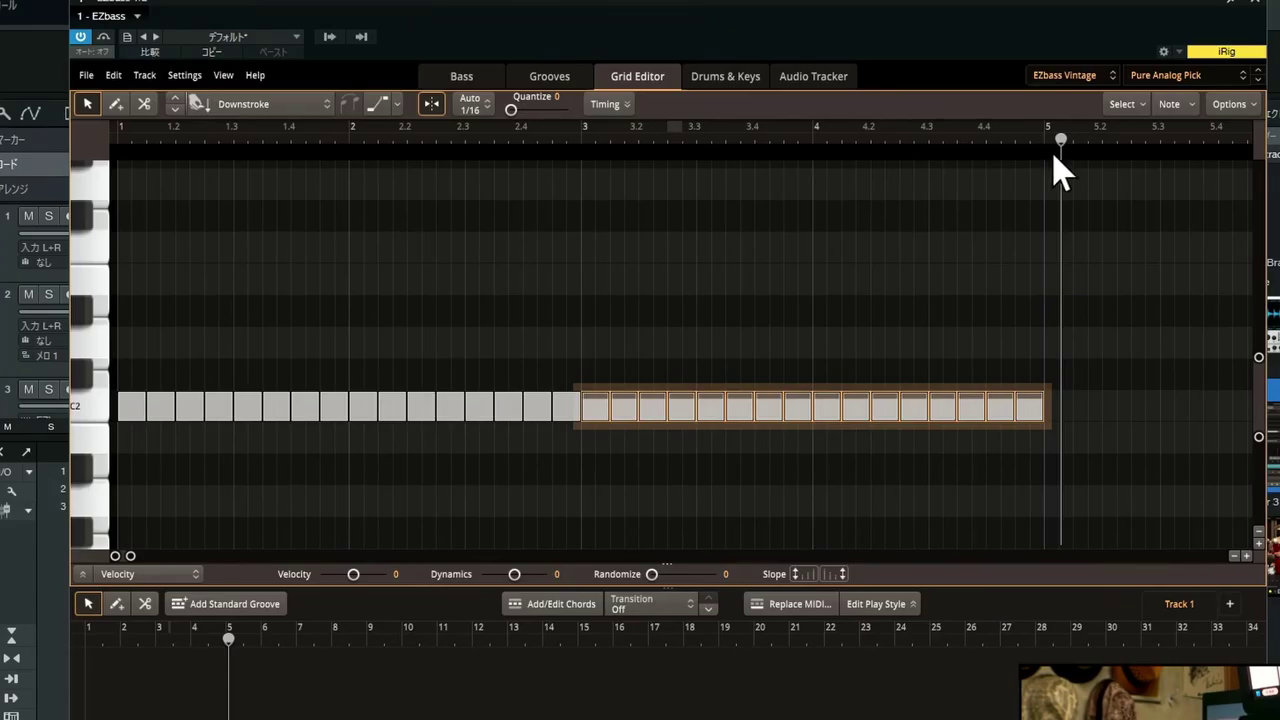
Step: Switch the sound library to EZbass Modern and load the Legend 810 Pick preset
left_click(1066, 75)
left_click(1080, 96)
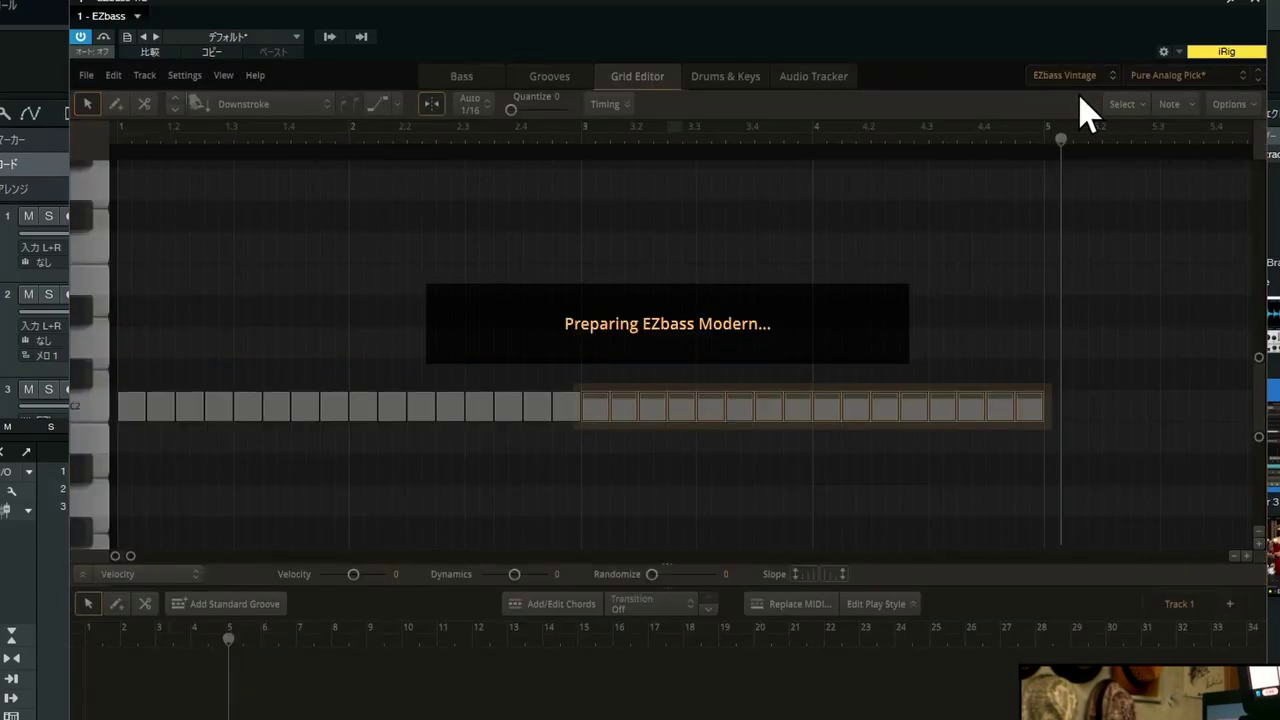
left_click(1160, 78)
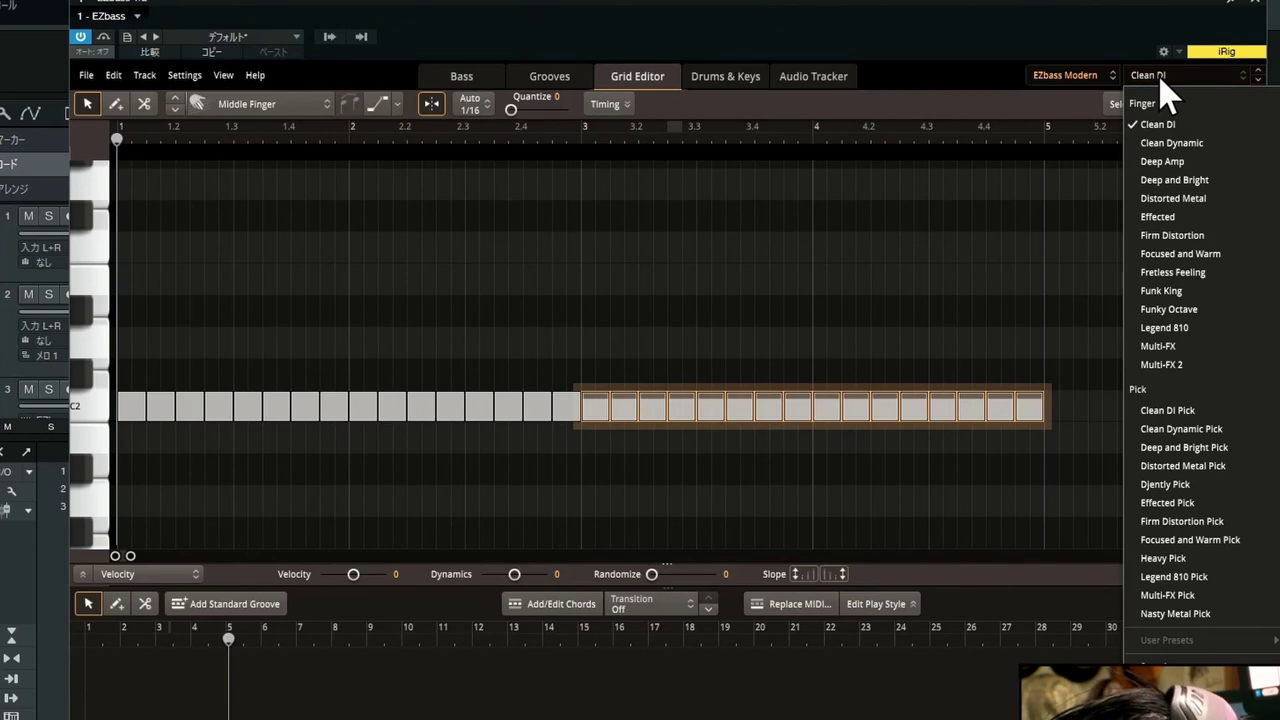
left_click(1174, 577)
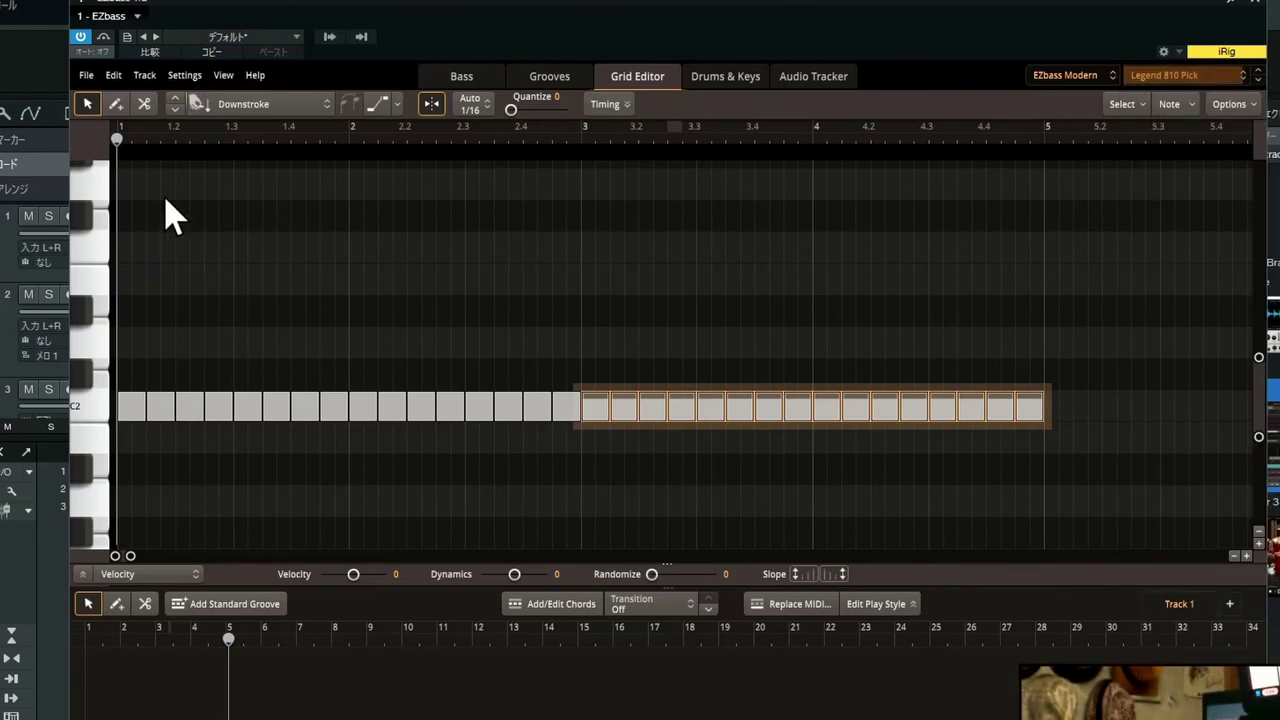
Step: Play the repeated-note phrase from bar 1 and from bar 3, and the melodic phrase from bar 6
left_click(120, 143)
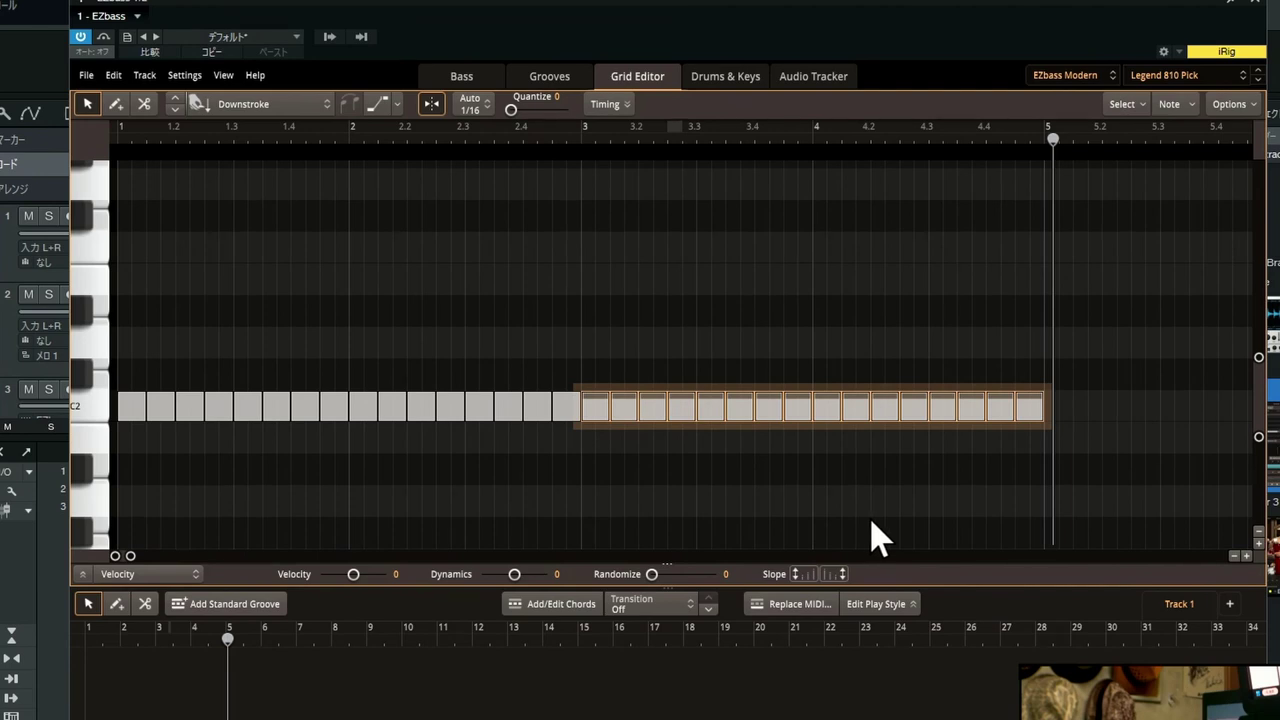
left_click(610, 140)
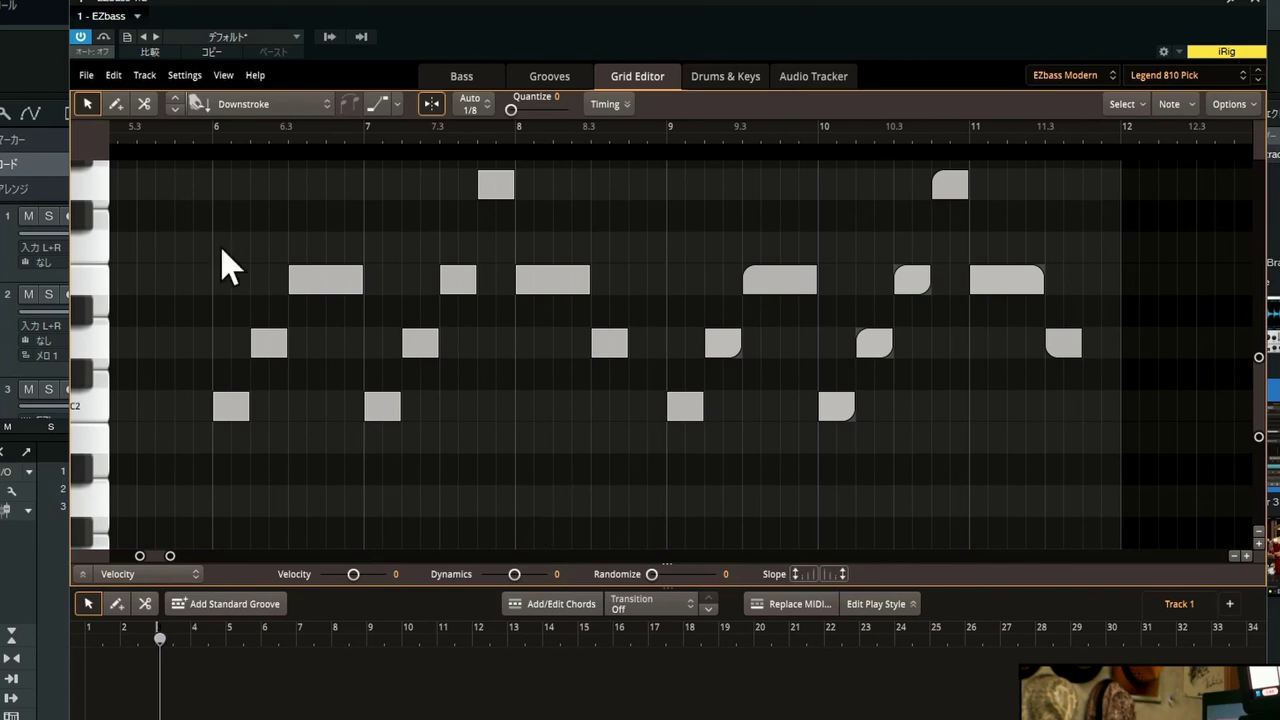
left_click(215, 140)
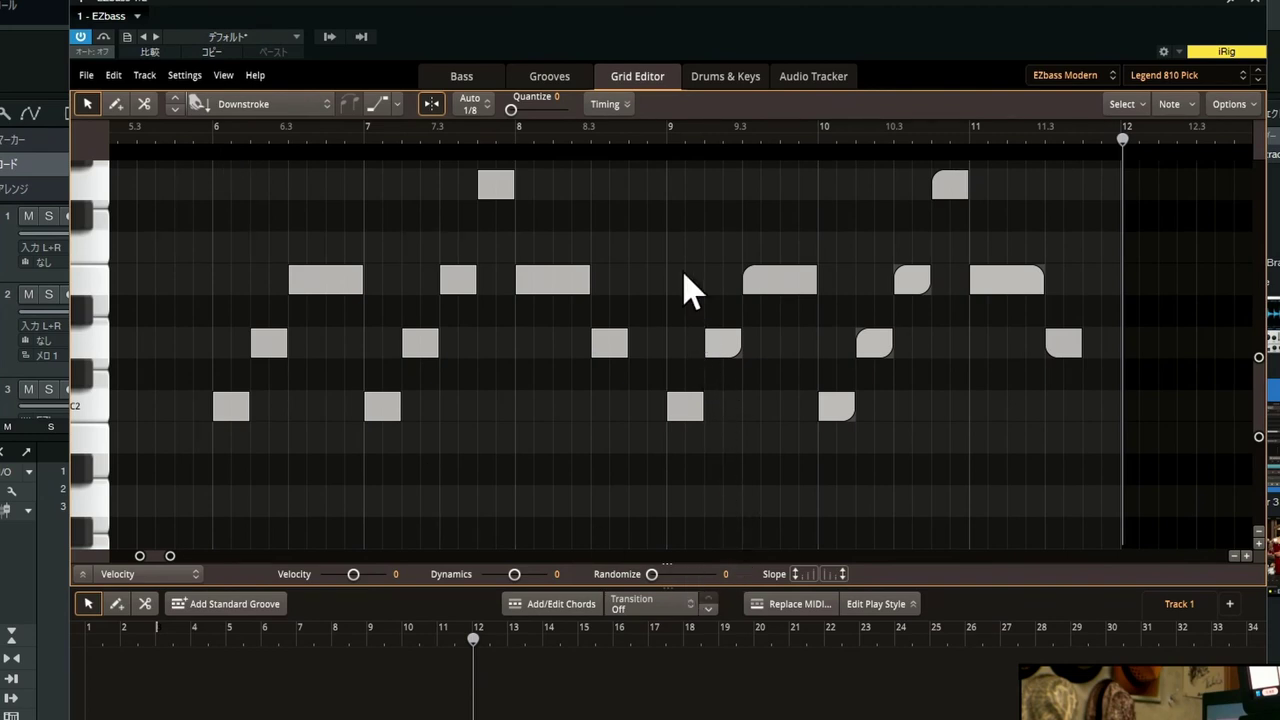
Step: Reapply legato (hammer-on/pull-off) to the three rising notes in bar 9
left_click_drag(670, 203, 786, 437)
left_click(350, 104)
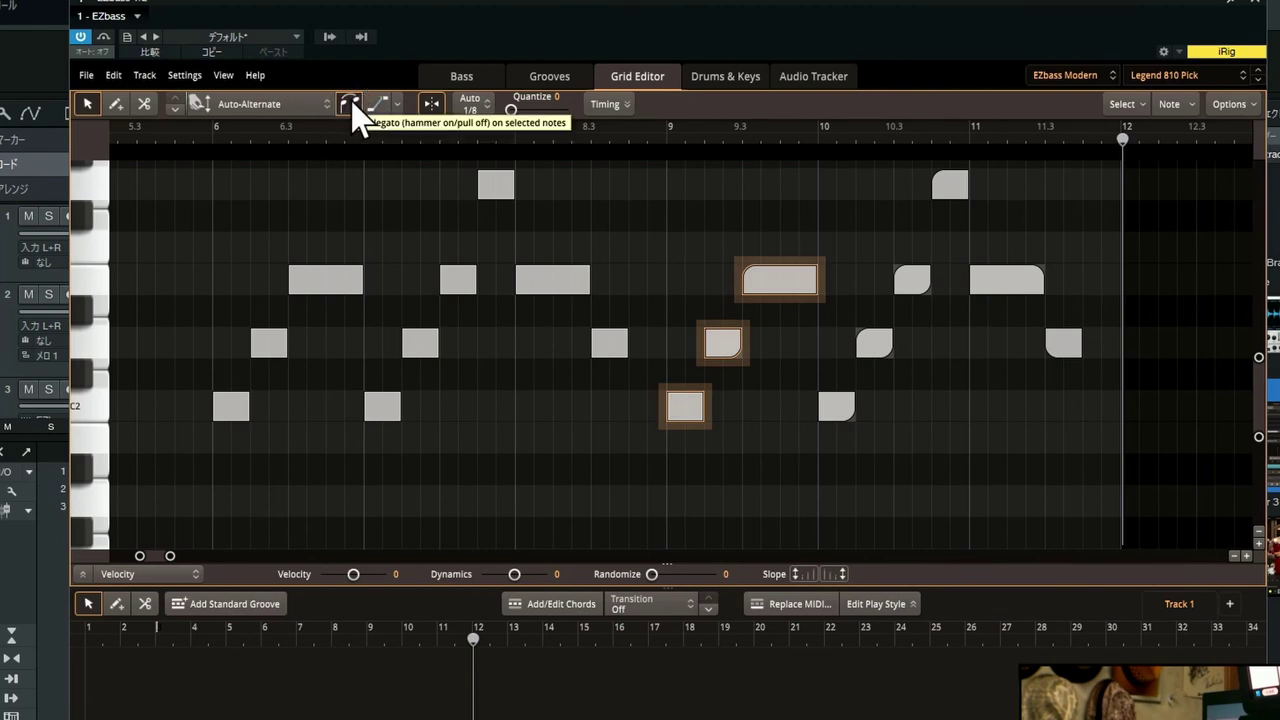
left_click(350, 104)
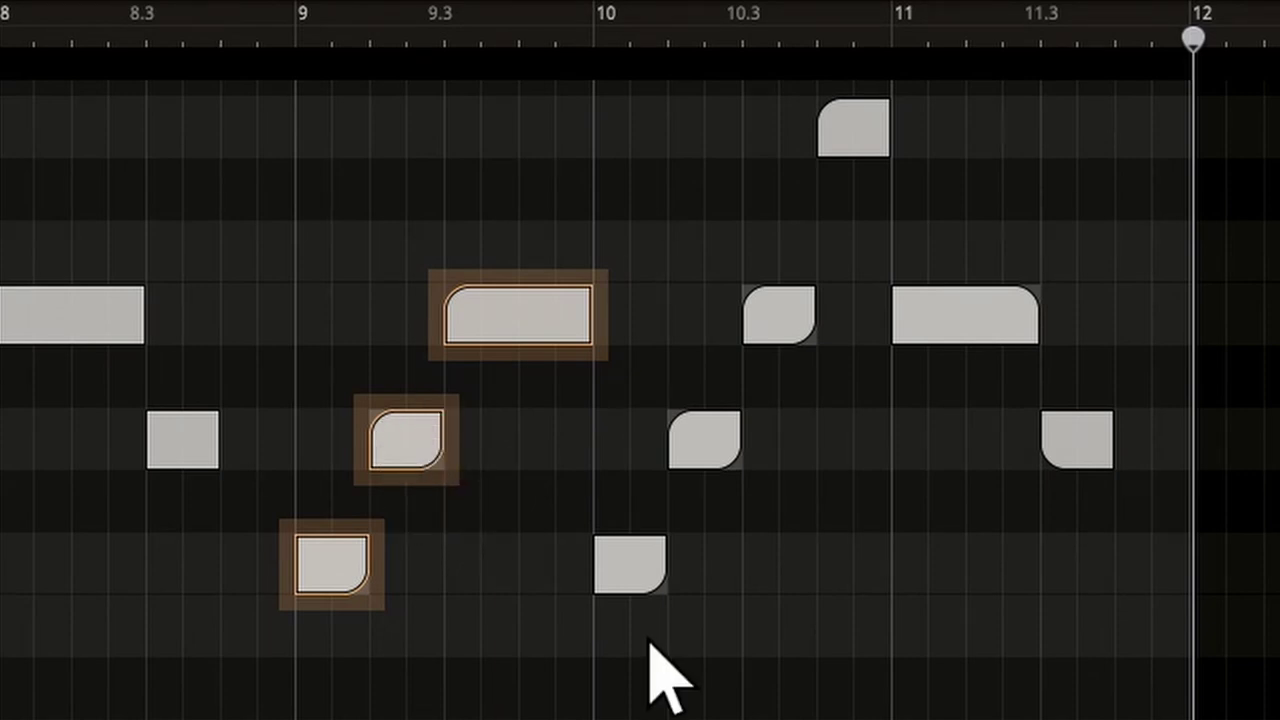
Step: Examine the legato note groups in bars 10 and 11, and play the phrase from bar 9
left_click_drag(616, 643, 874, 125)
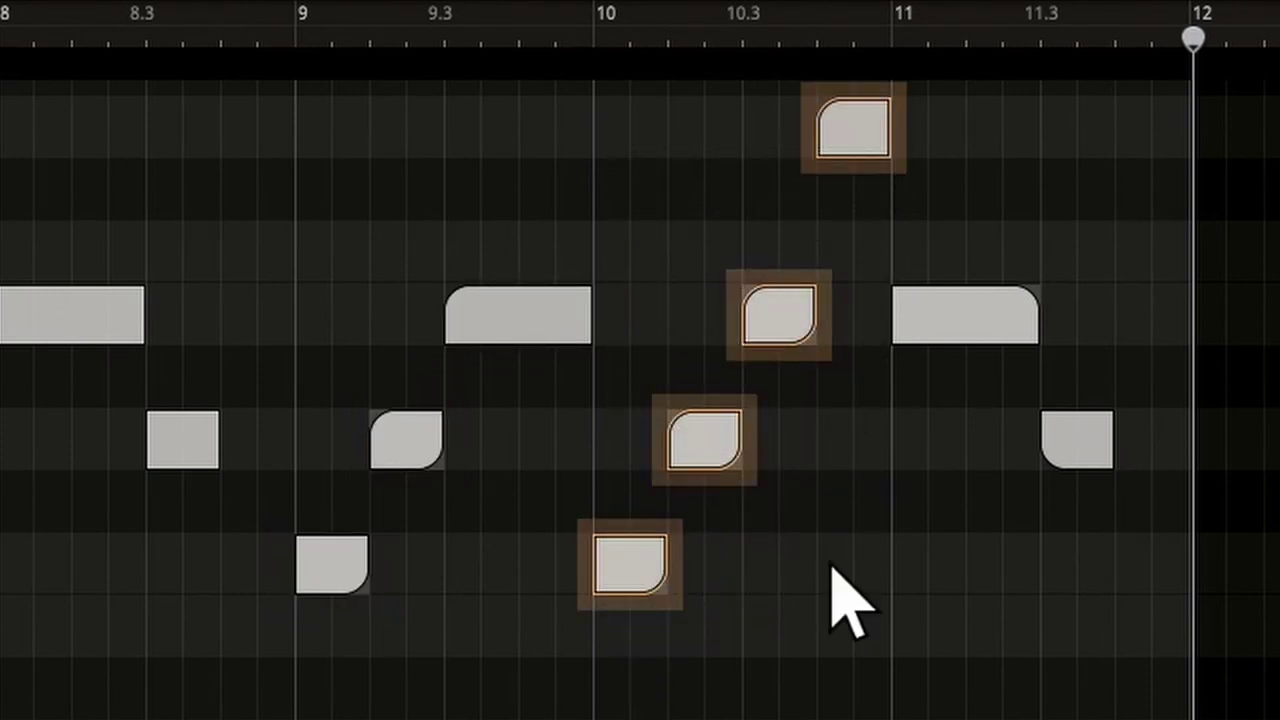
left_click_drag(975, 553, 1125, 268)
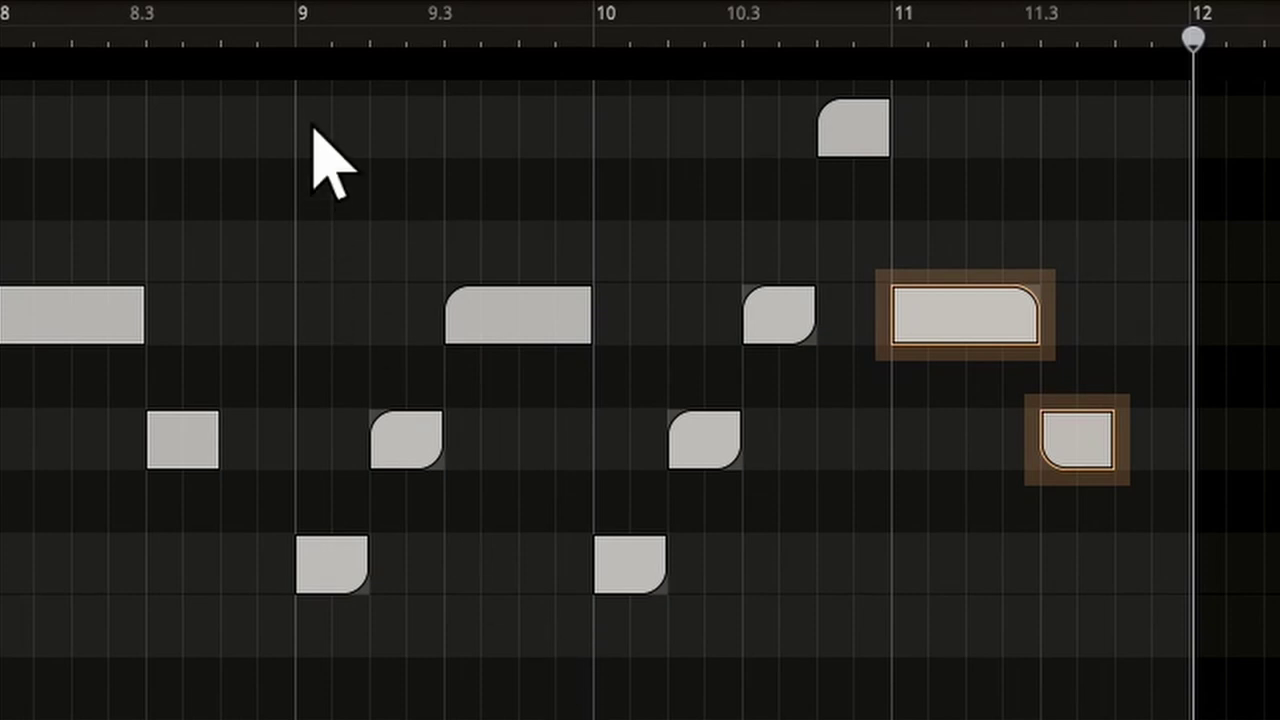
left_click(293, 40)
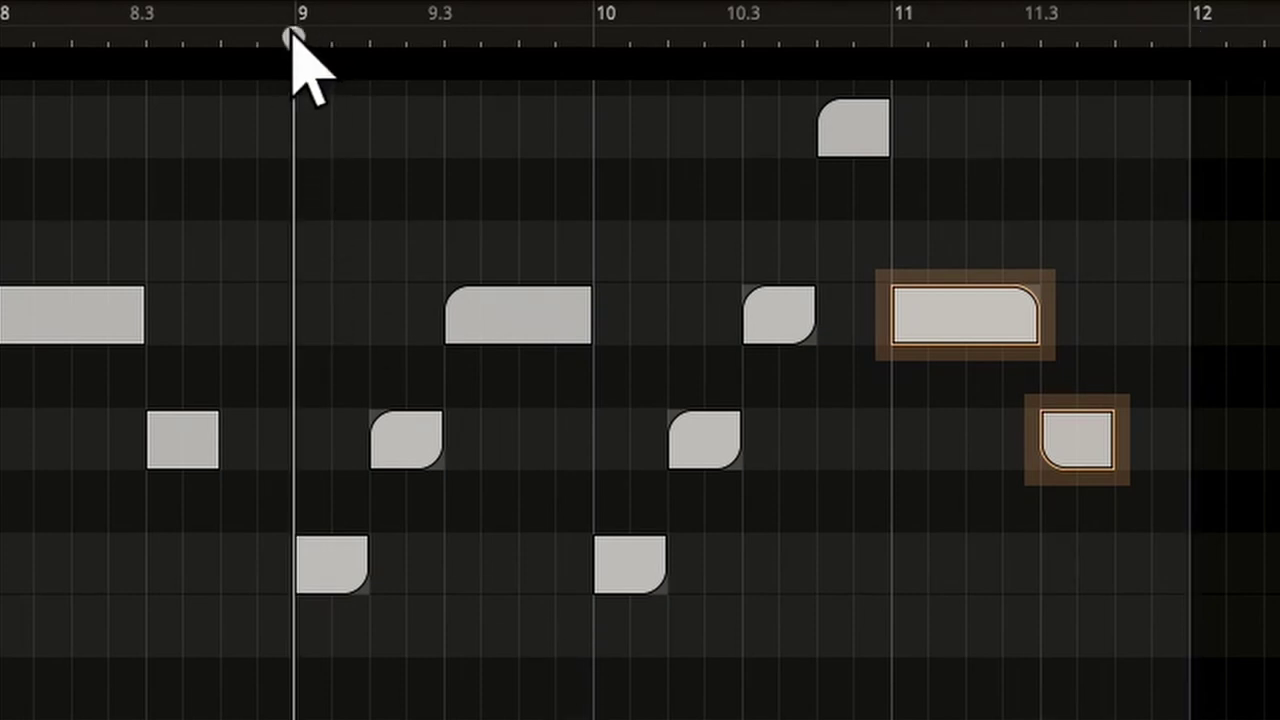
key("space")
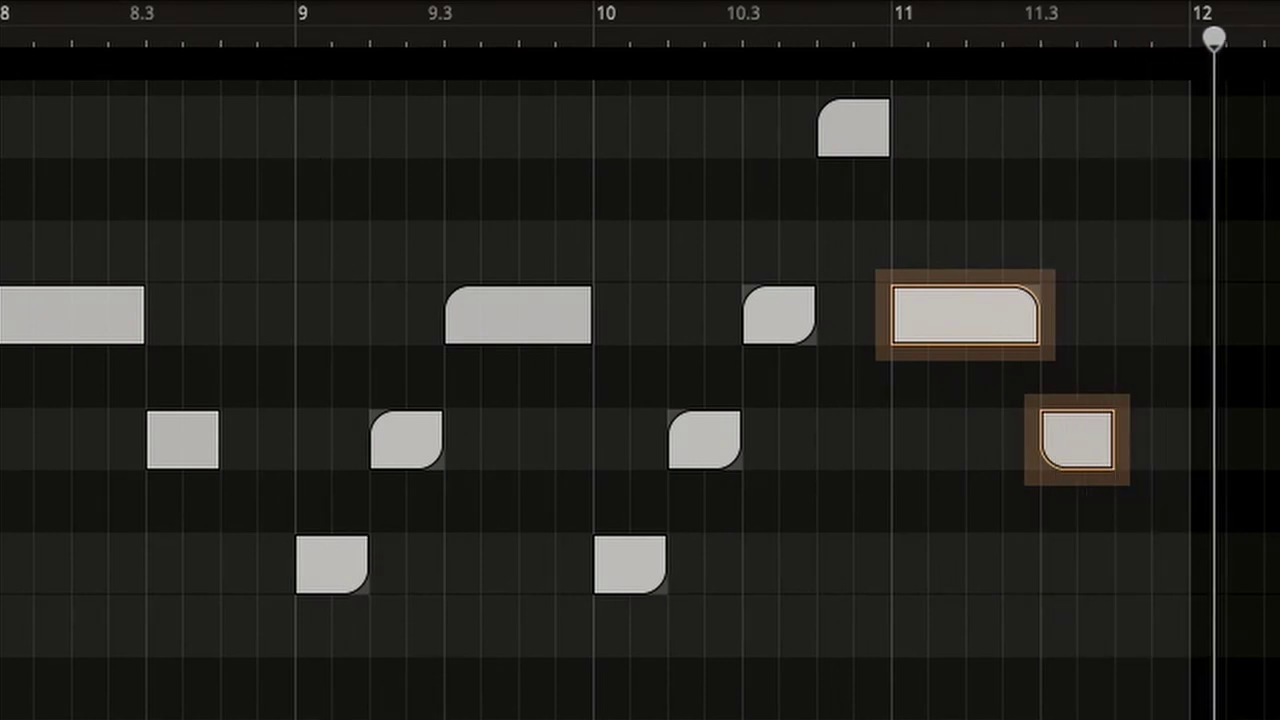
Step: Apply legato across all the notes in bars 9 to 11 and play the phrase from just before bar 9
left_click_drag(314, 710, 1110, 118)
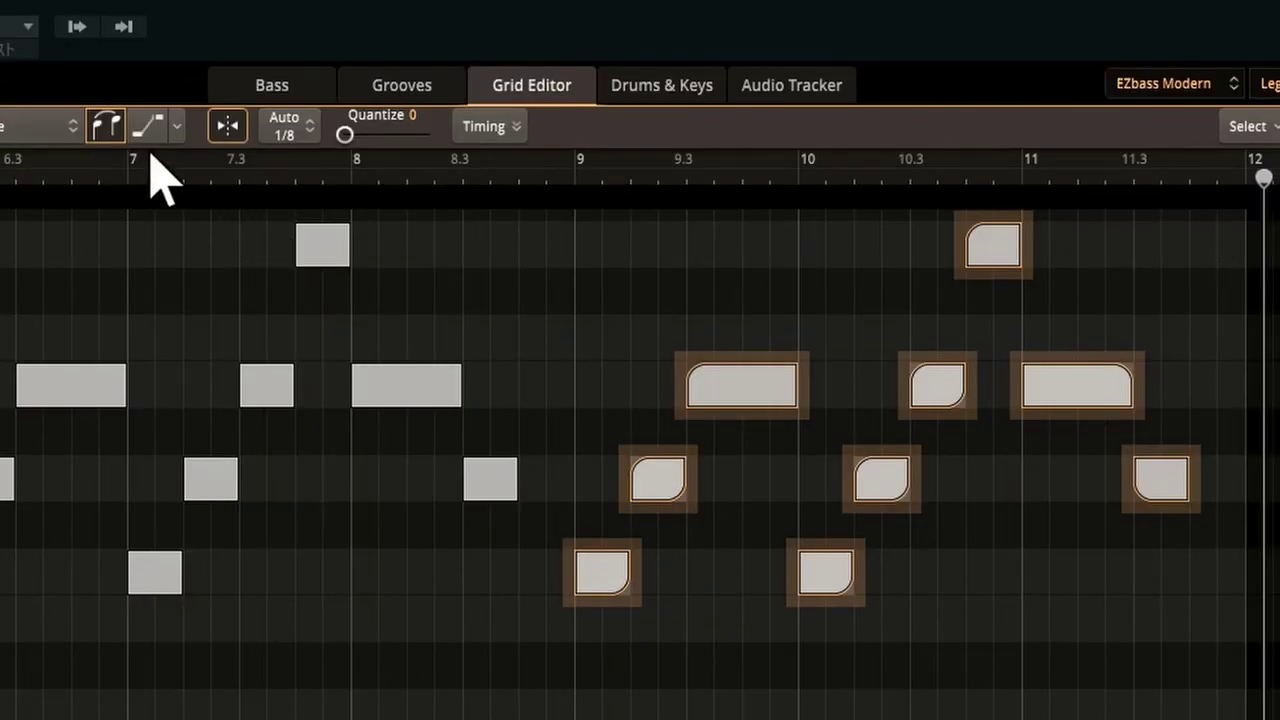
left_click(110, 127)
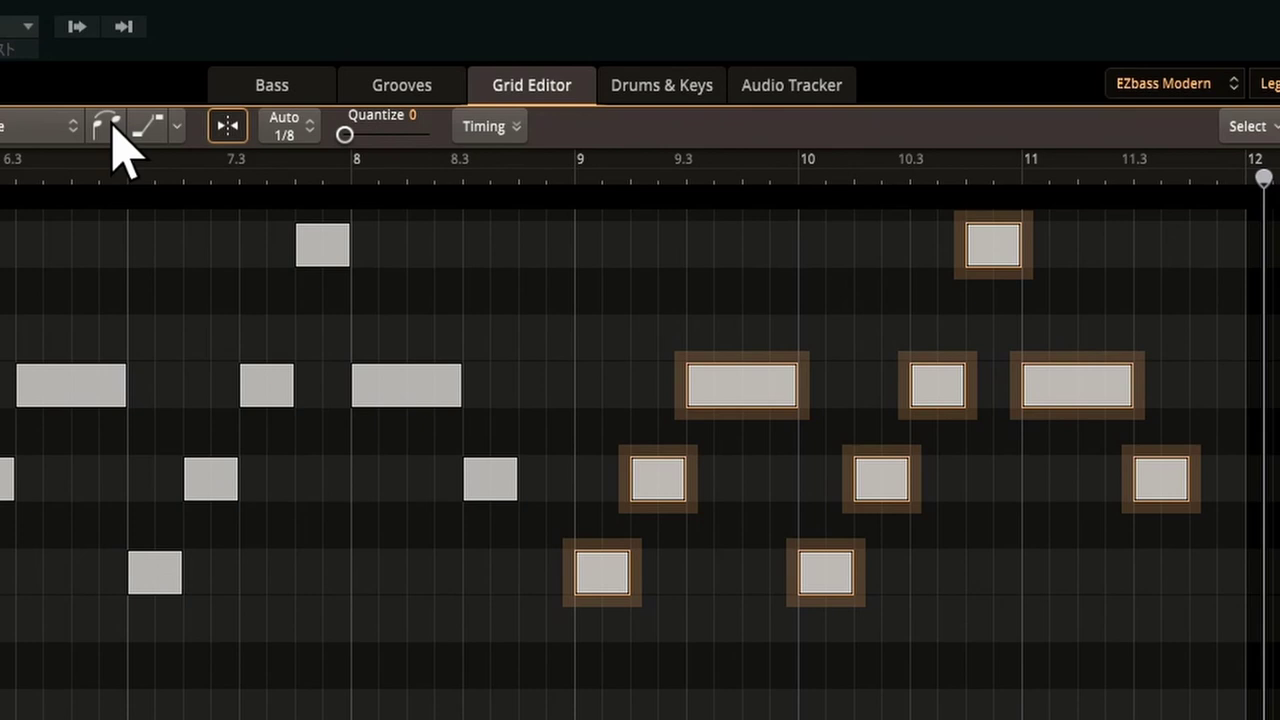
left_click(110, 127)
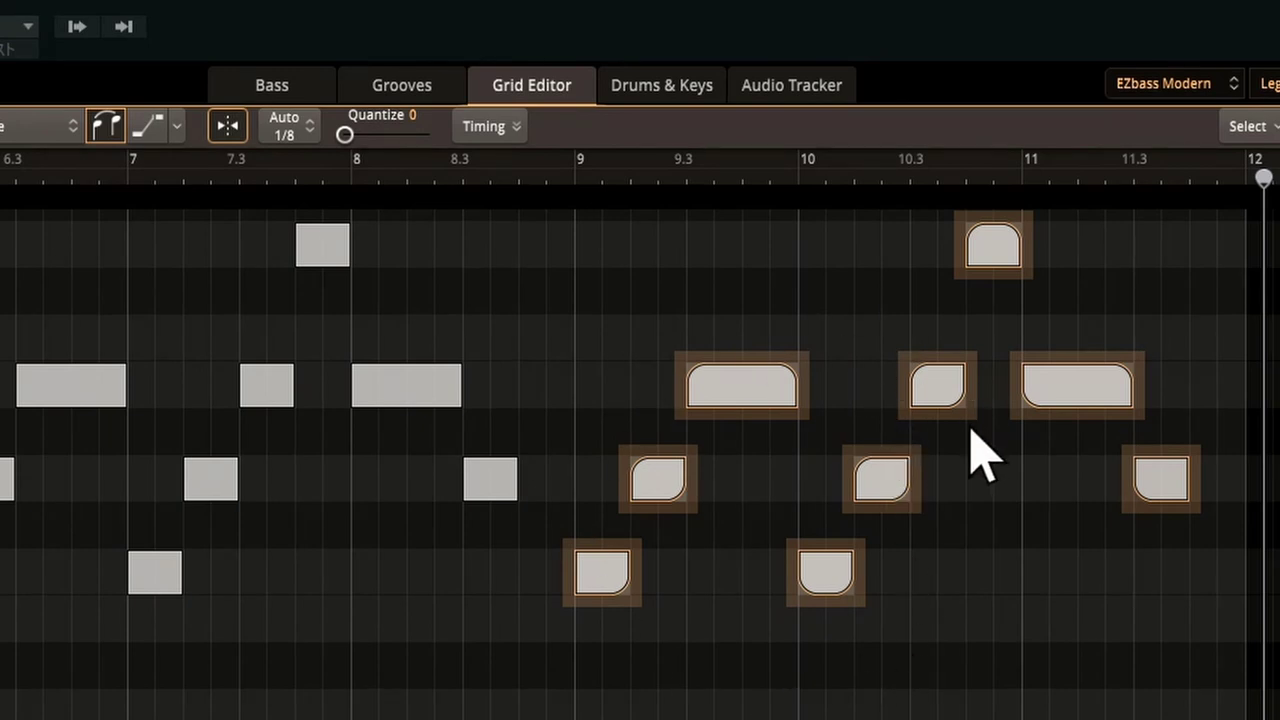
left_click(546, 180)
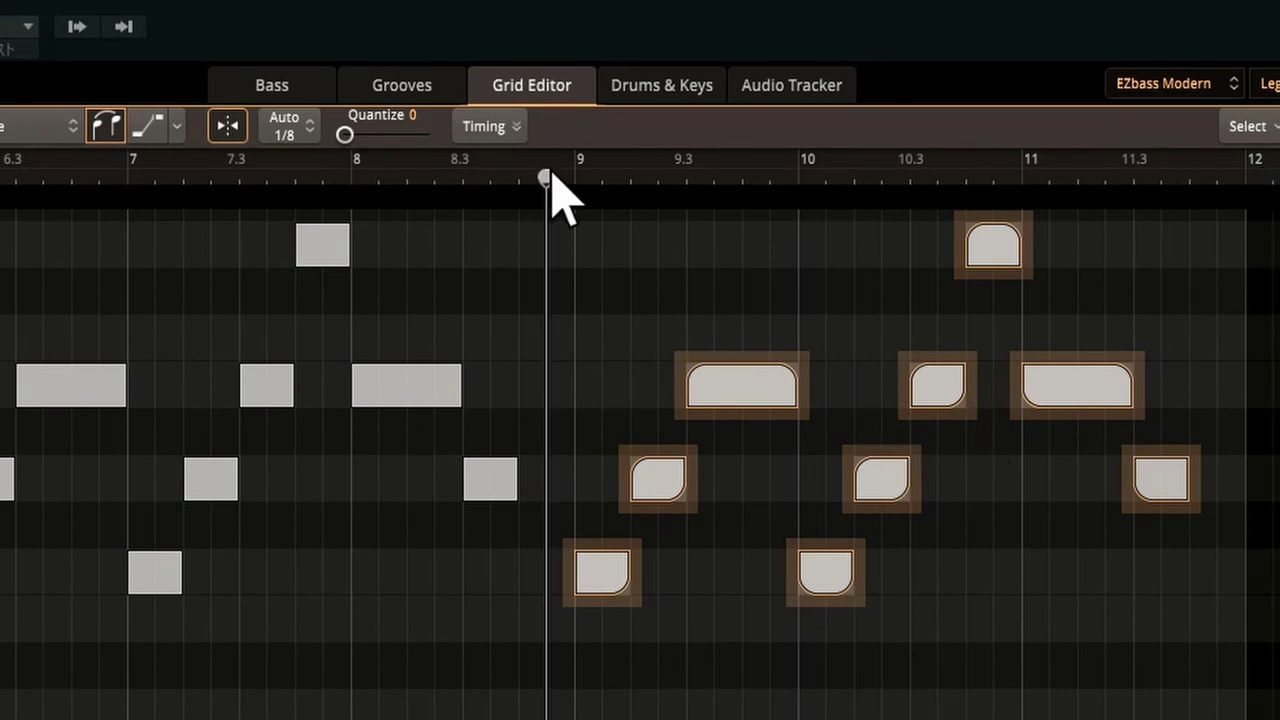
key("space")
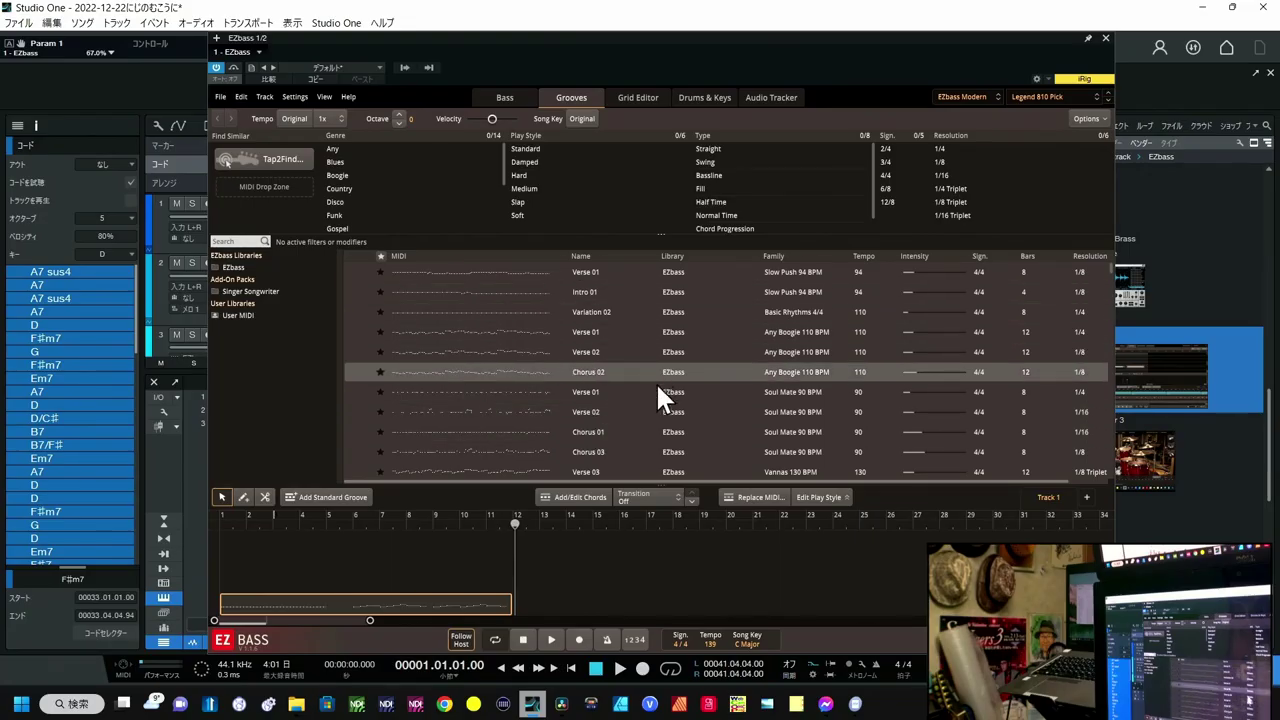
Step: Add the Verse 01 groove from Any Boogie 110 BPM to the track at bar 15 and show it in the Grid Editor
left_click(360, 329)
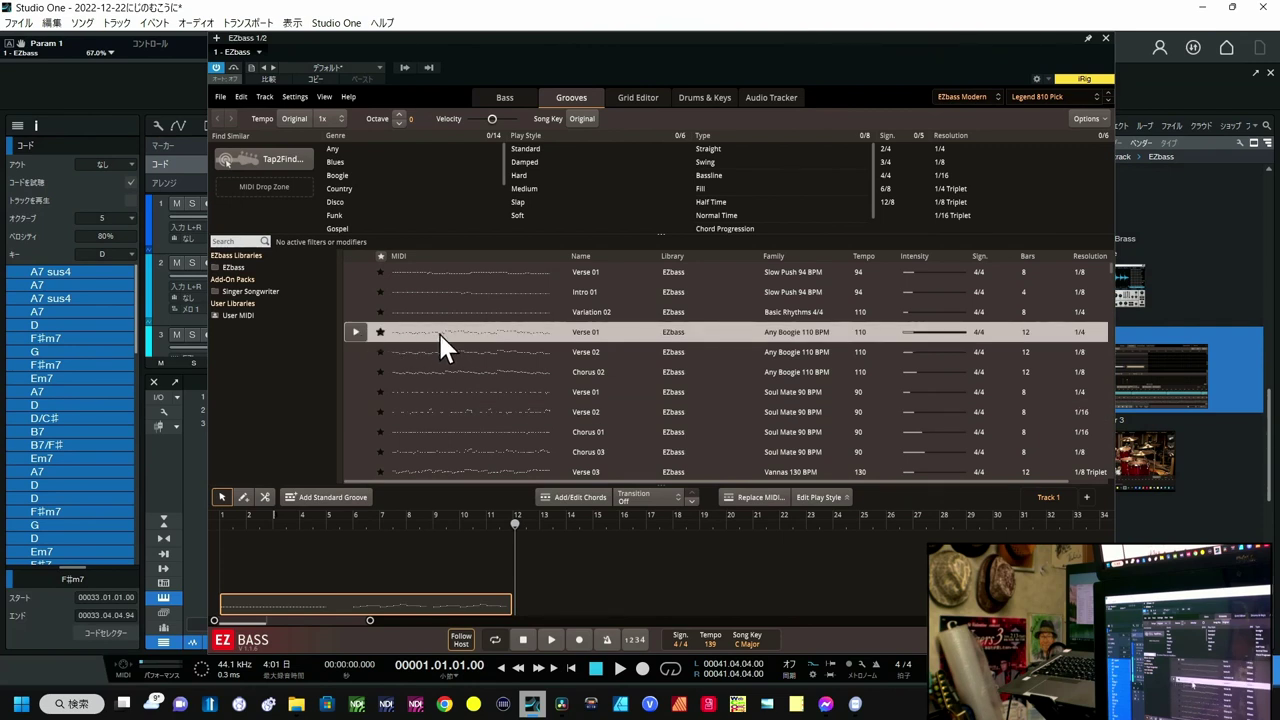
left_click_drag(438, 331, 596, 545)
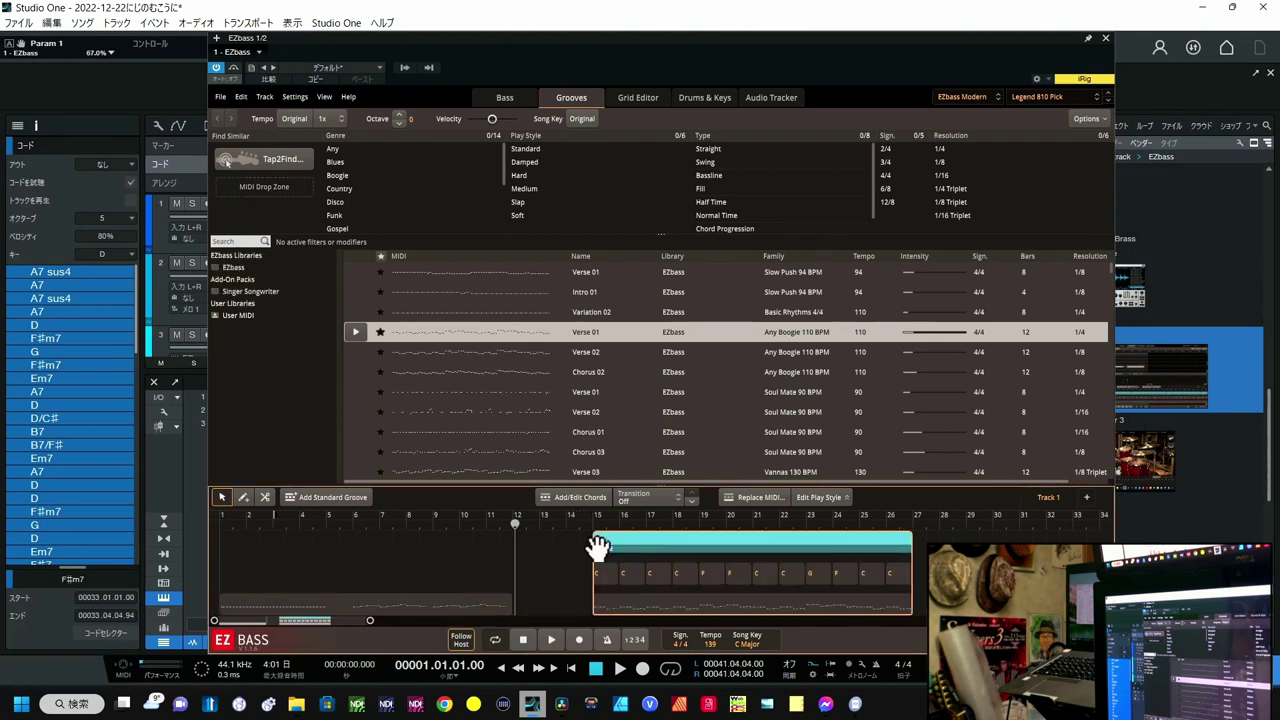
left_click(645, 97)
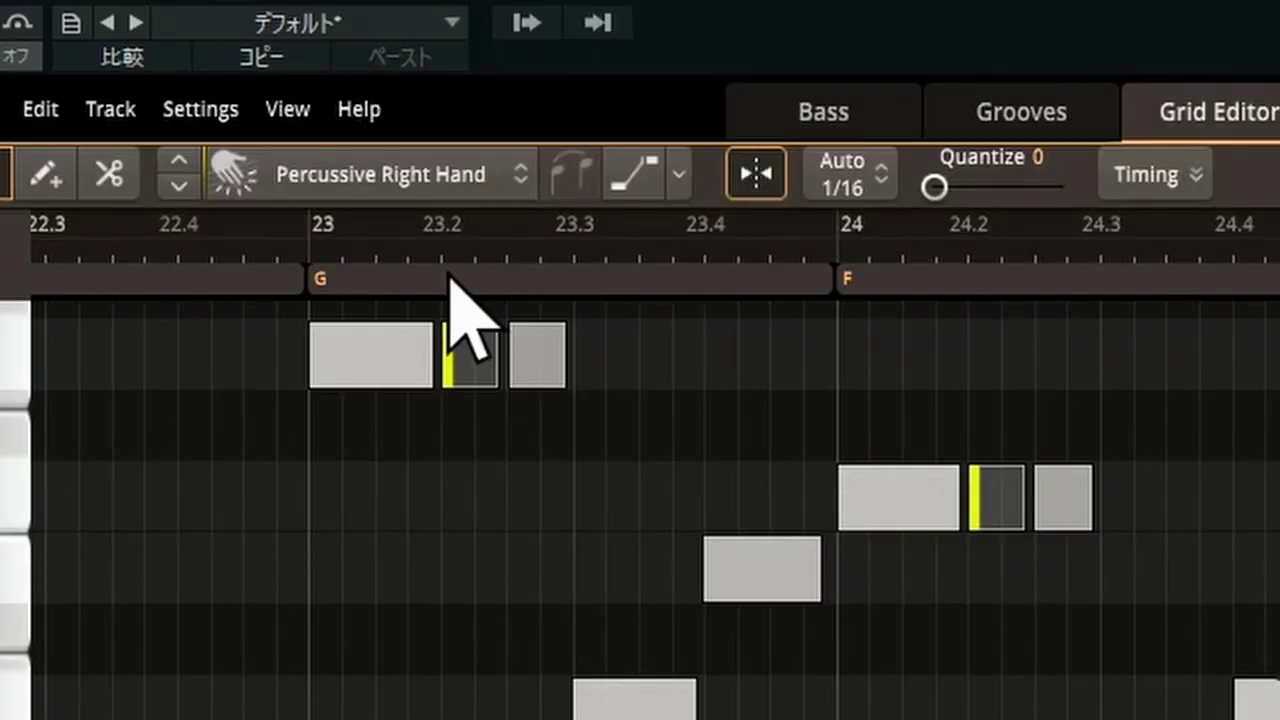
Step: Inspect the Percussive Right Hand notes in bars 24 and 23, and place the playhead at bar 23
left_click(993, 505)
left_click(478, 365)
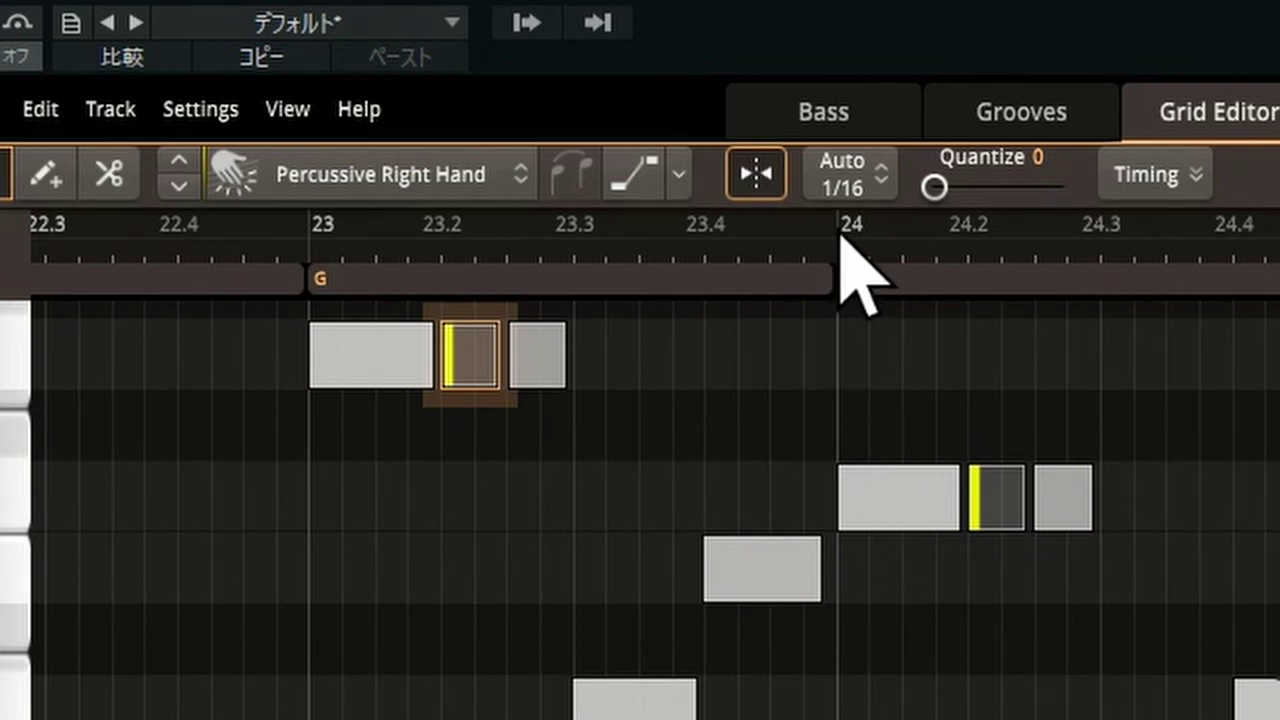
left_click(312, 250)
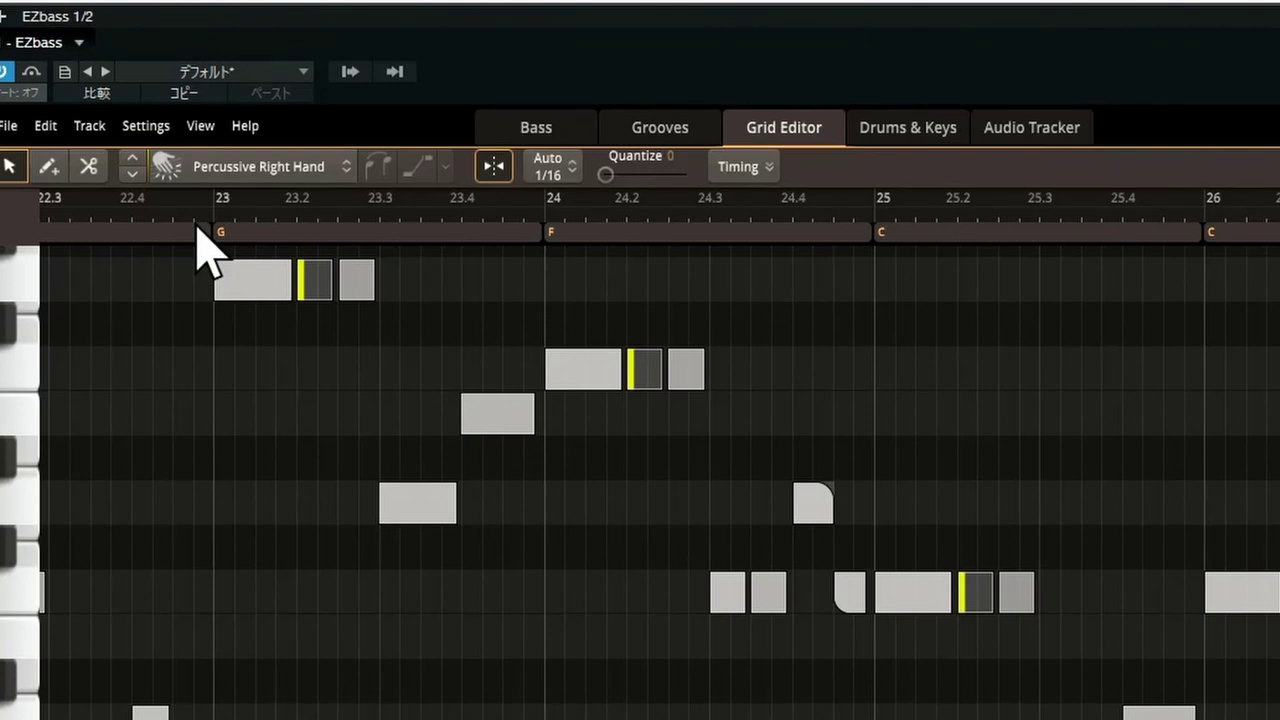
Step: Play the groove from bar 23 and again from just after 24.3, and check the articulation of bar 24's first note
left_click(216, 216)
left_click(755, 217)
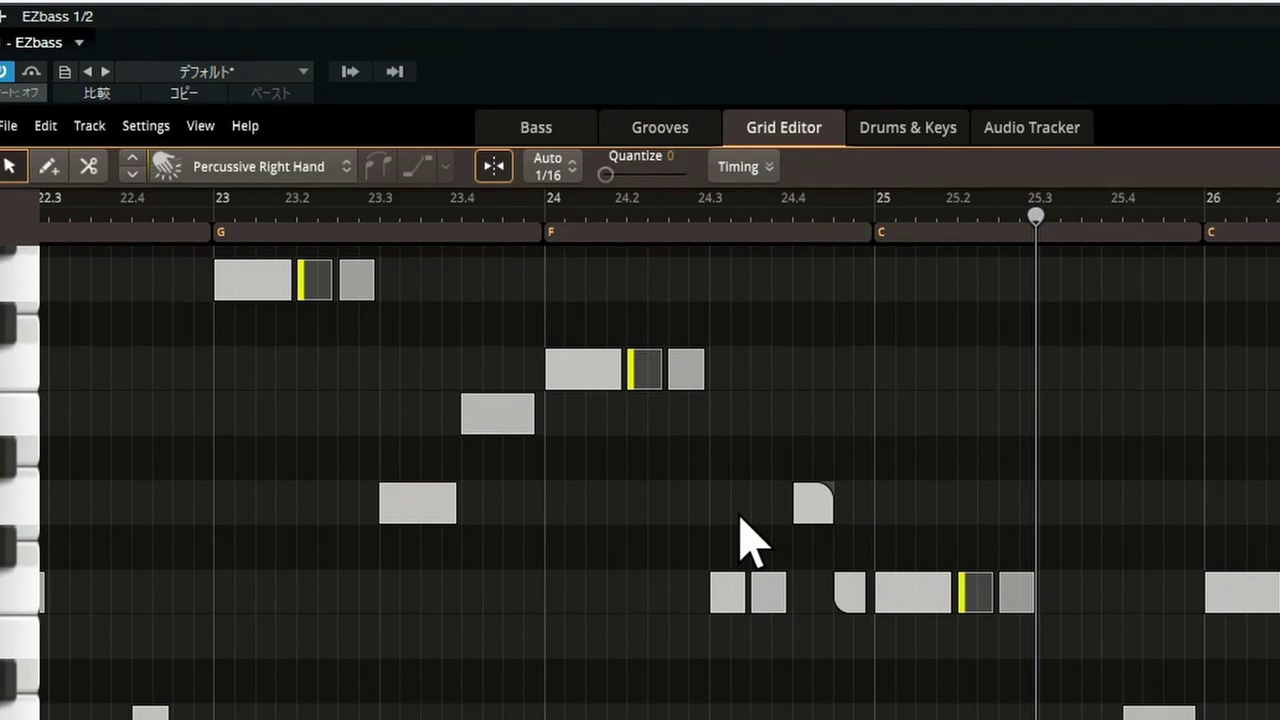
left_click(601, 380)
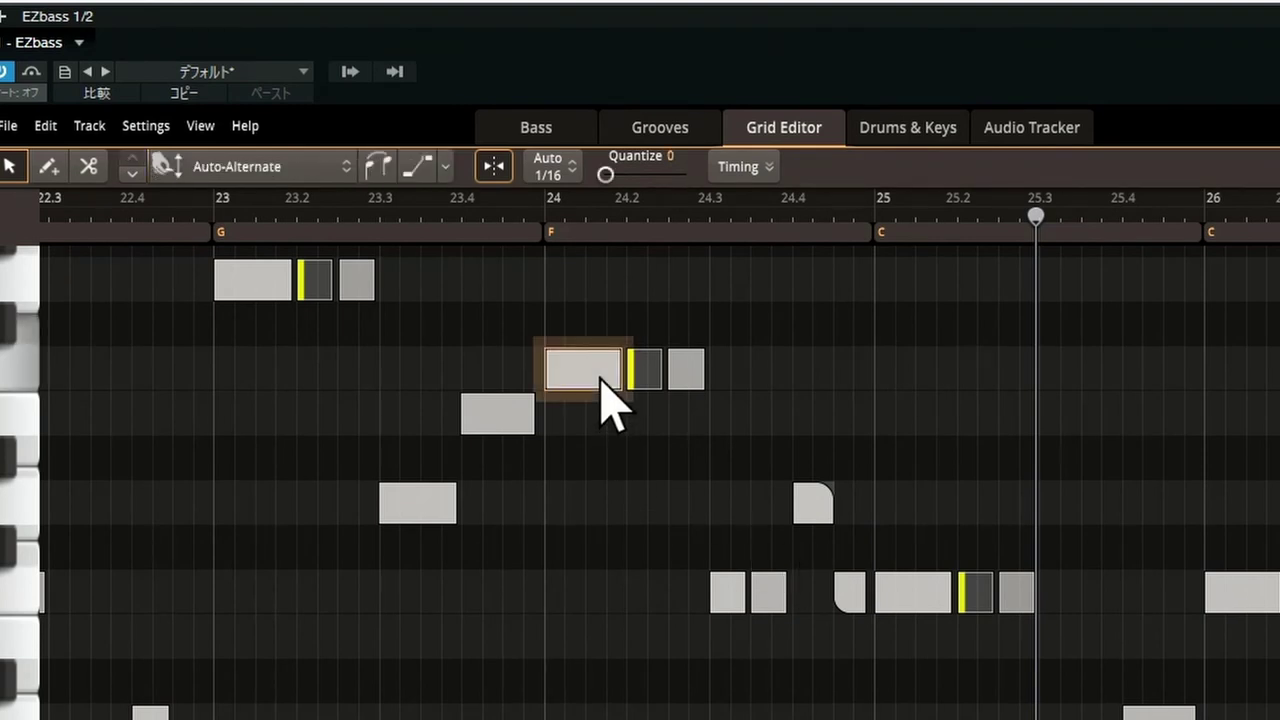
Step: Change bar 24's first note to a Harmonic and the note at 23.4 to a Ghost Note
left_click(308, 170)
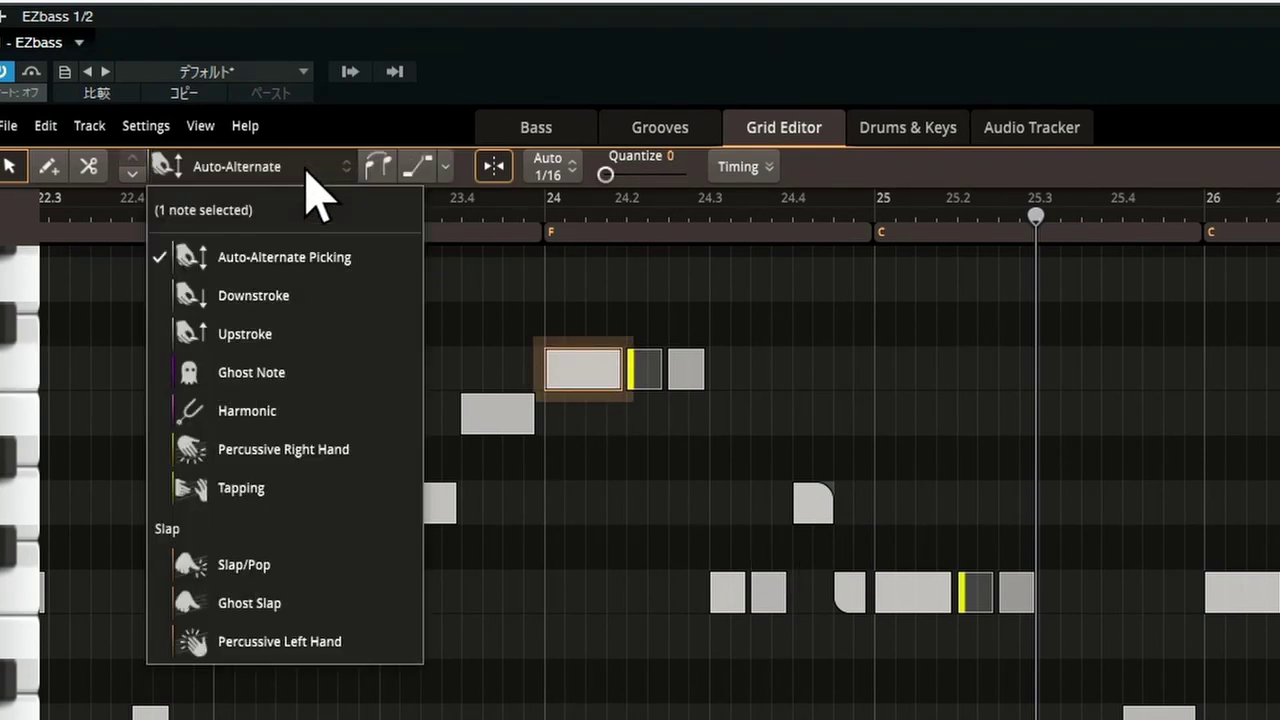
left_click(246, 412)
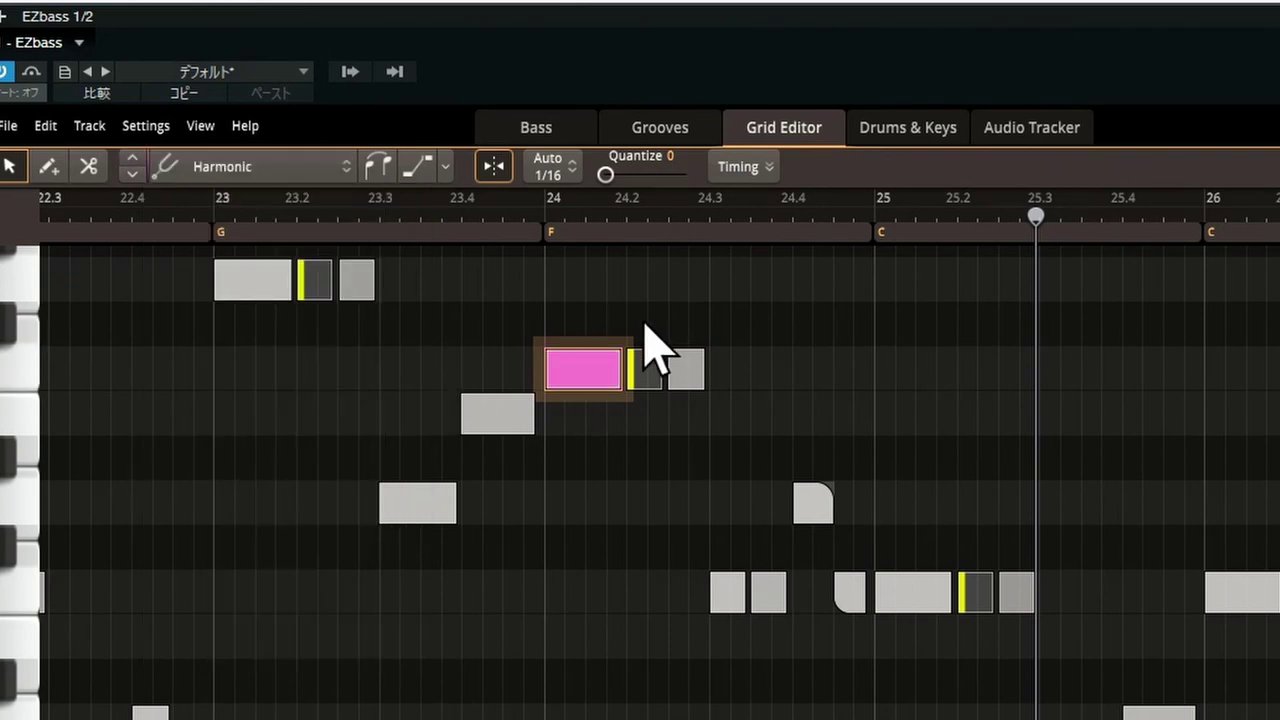
left_click(486, 414)
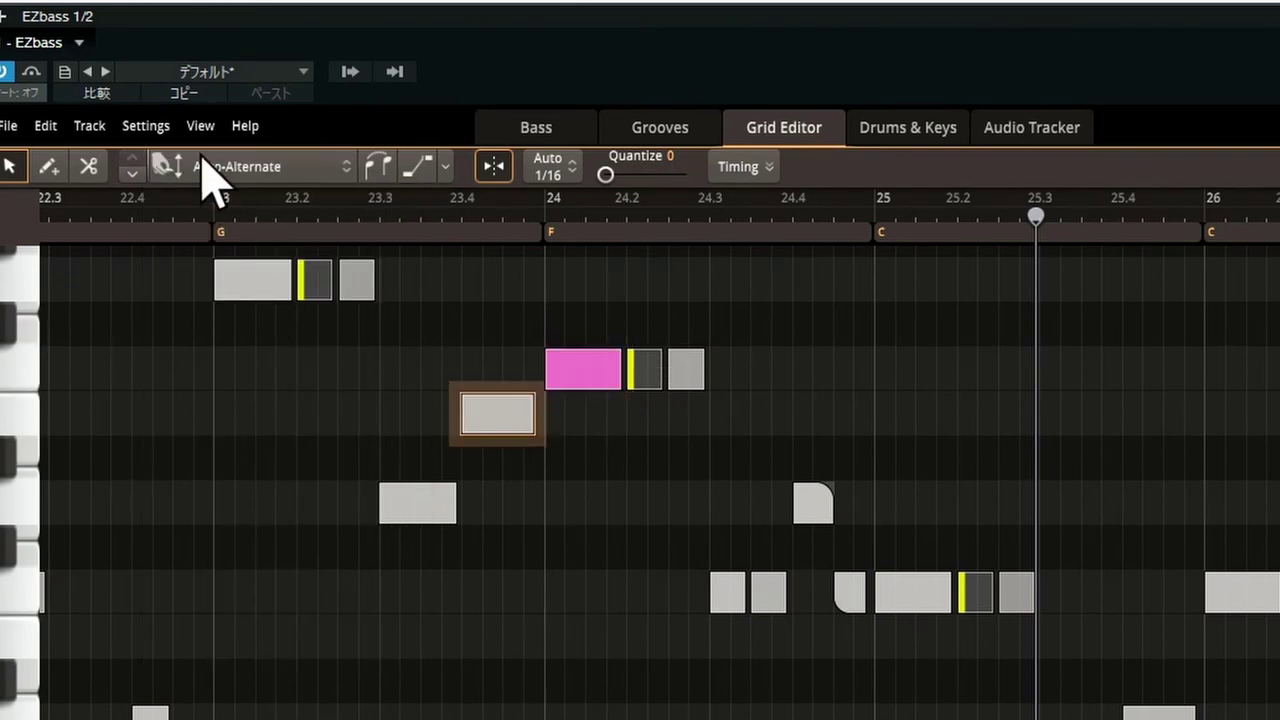
left_click(205, 166)
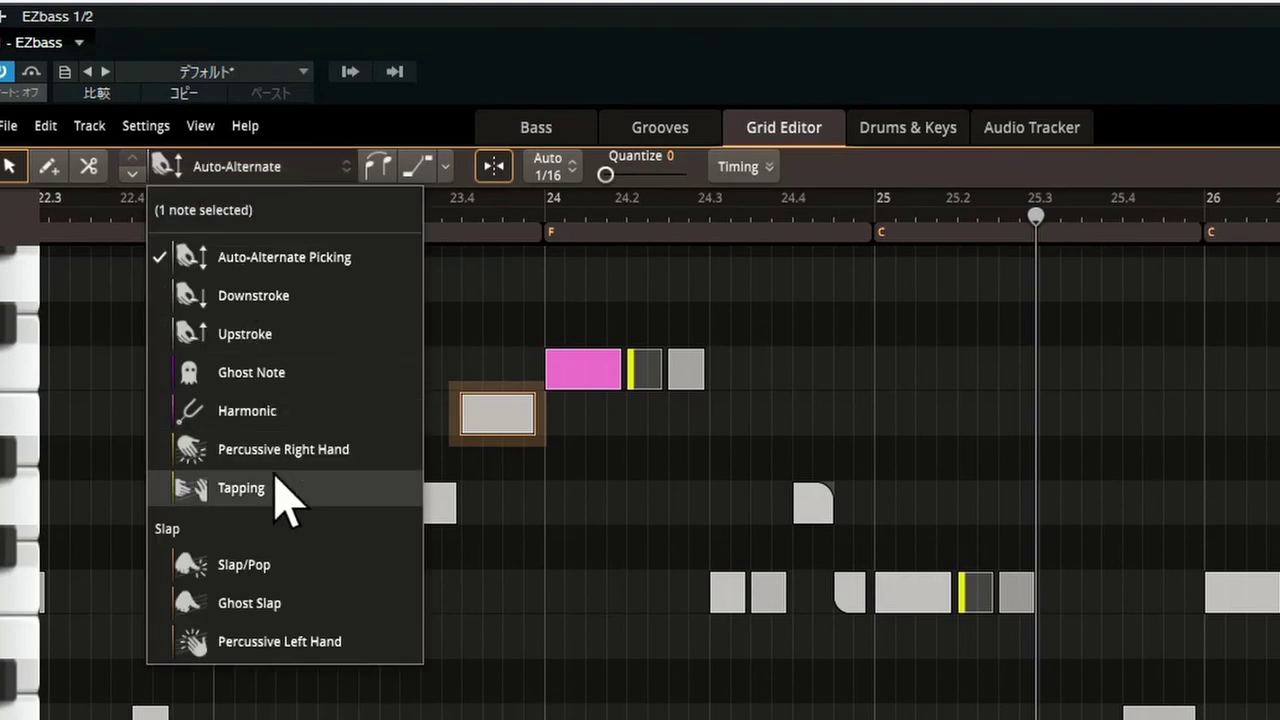
left_click(252, 378)
left_click(590, 505)
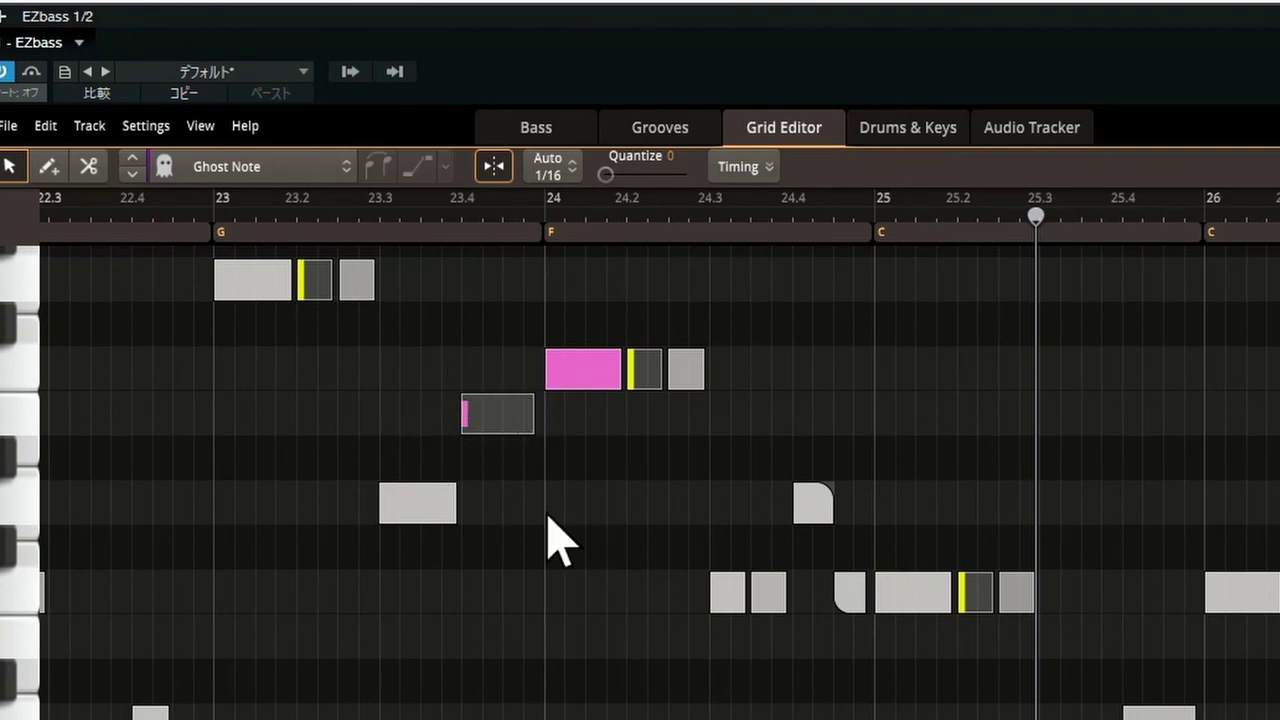
Step: Open the list of available articulations with no notes selected
left_click(286, 166)
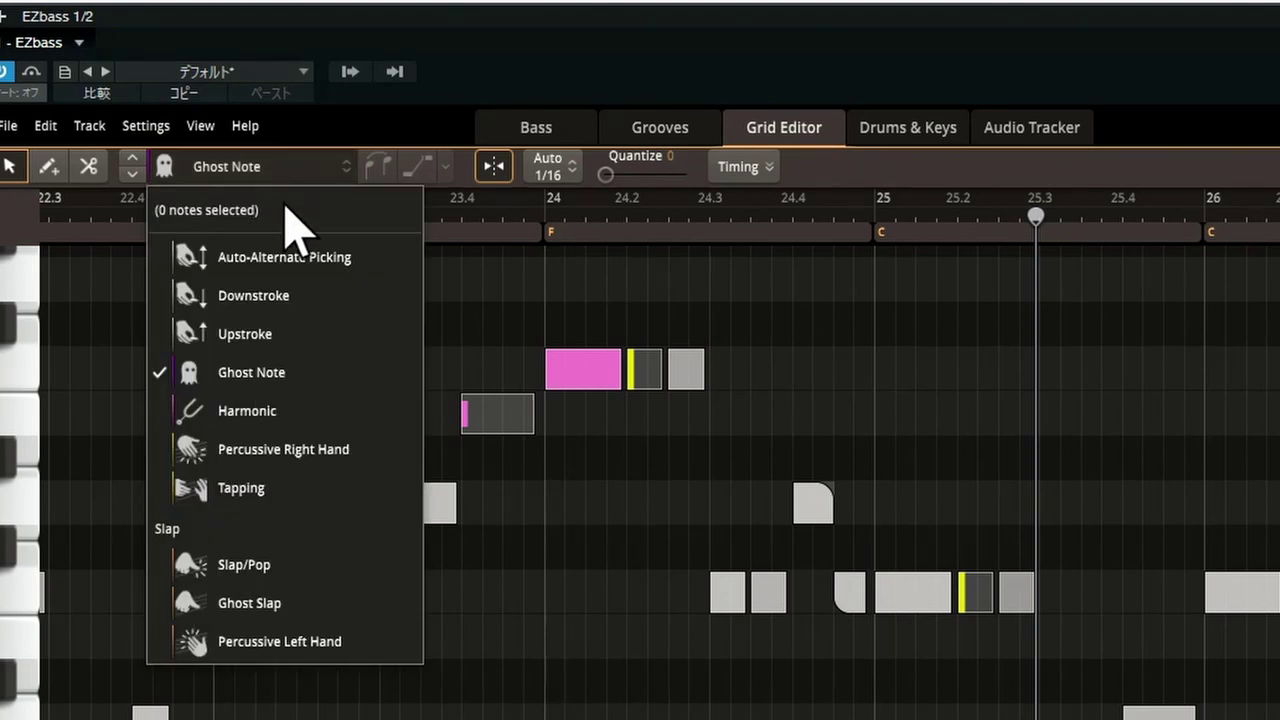